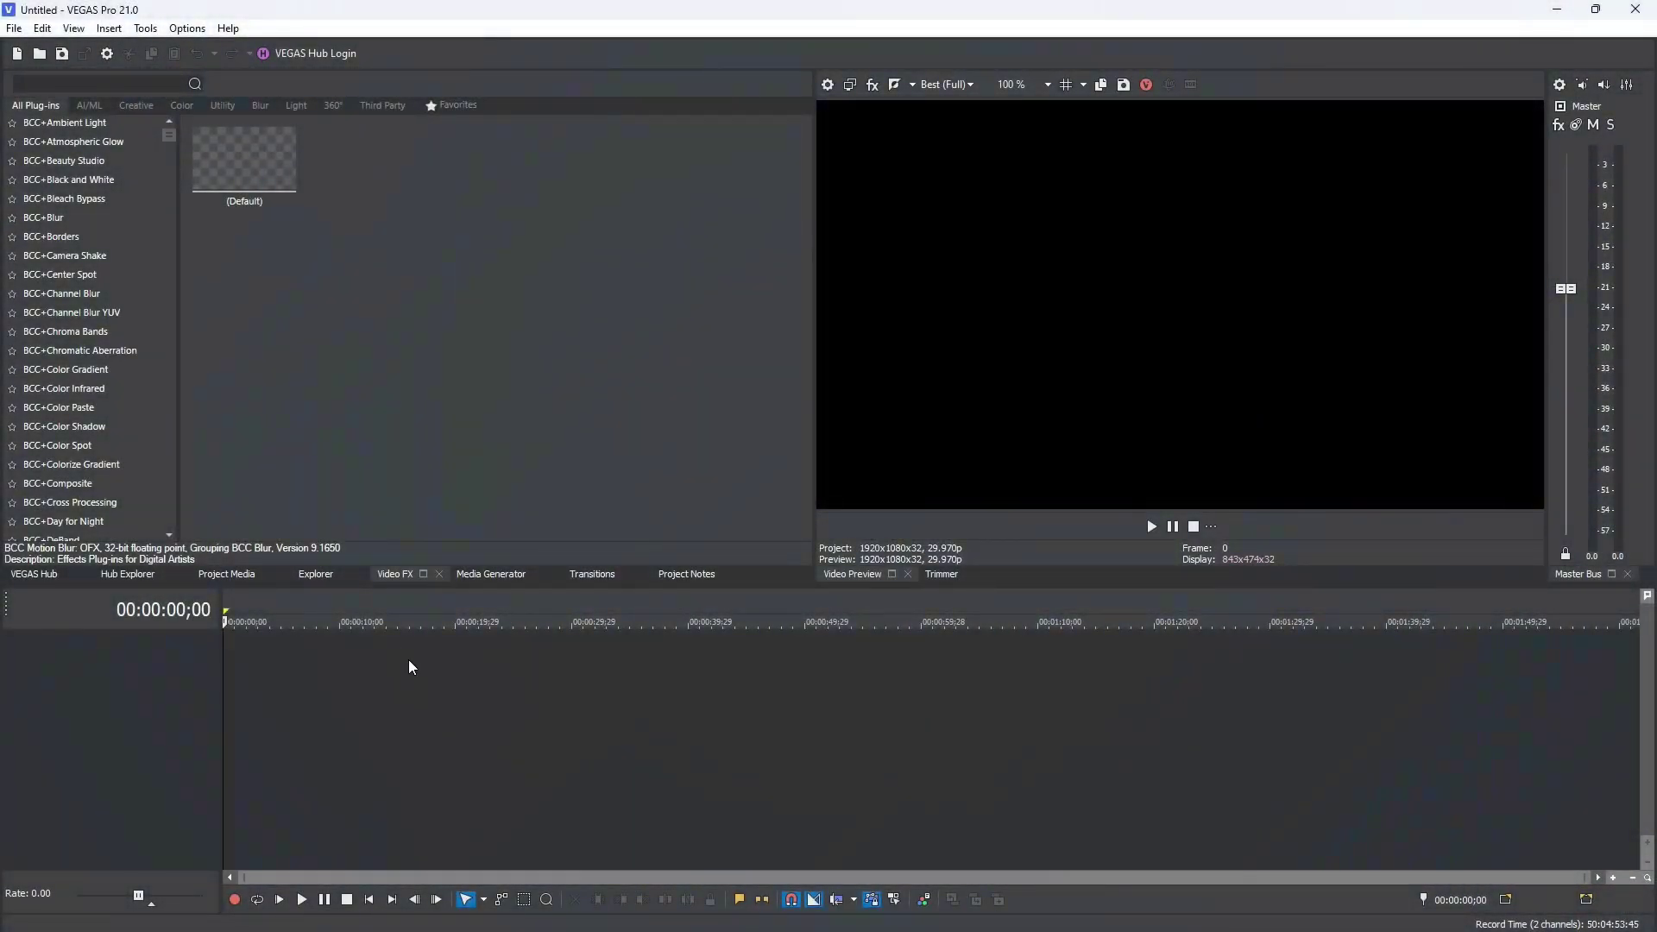
Open the Video preferences and keep GPU acceleration on Optimal - Intel Arc A730M Graphics.
left_click(186, 28)
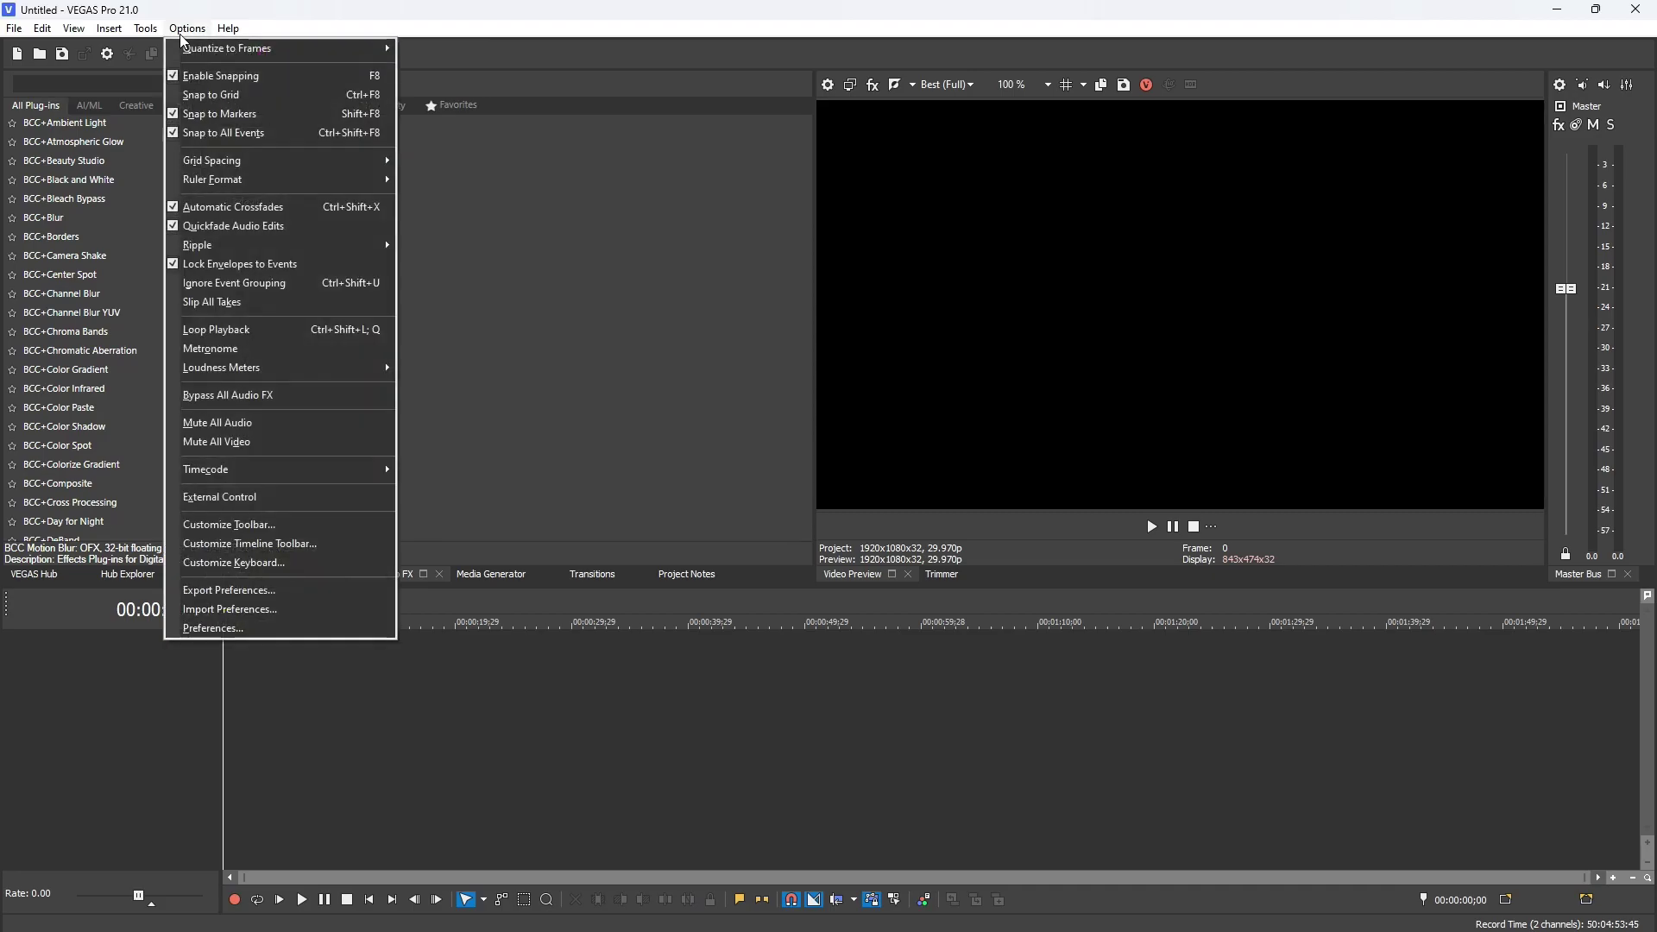
left_click(240, 629)
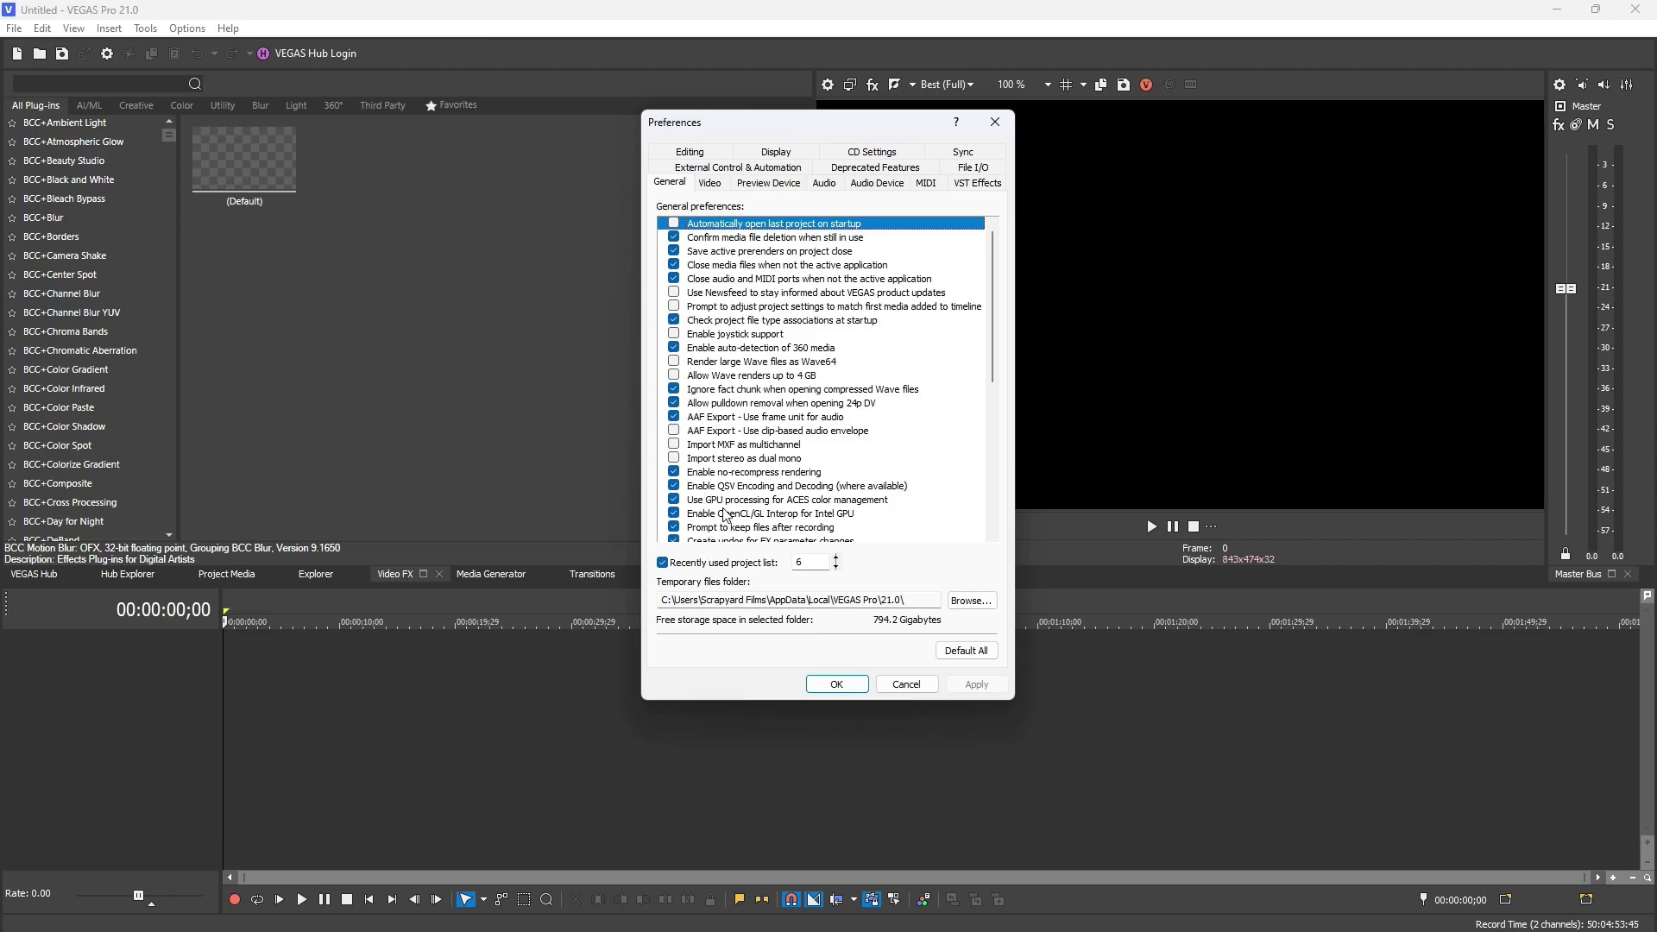
left_click(710, 182)
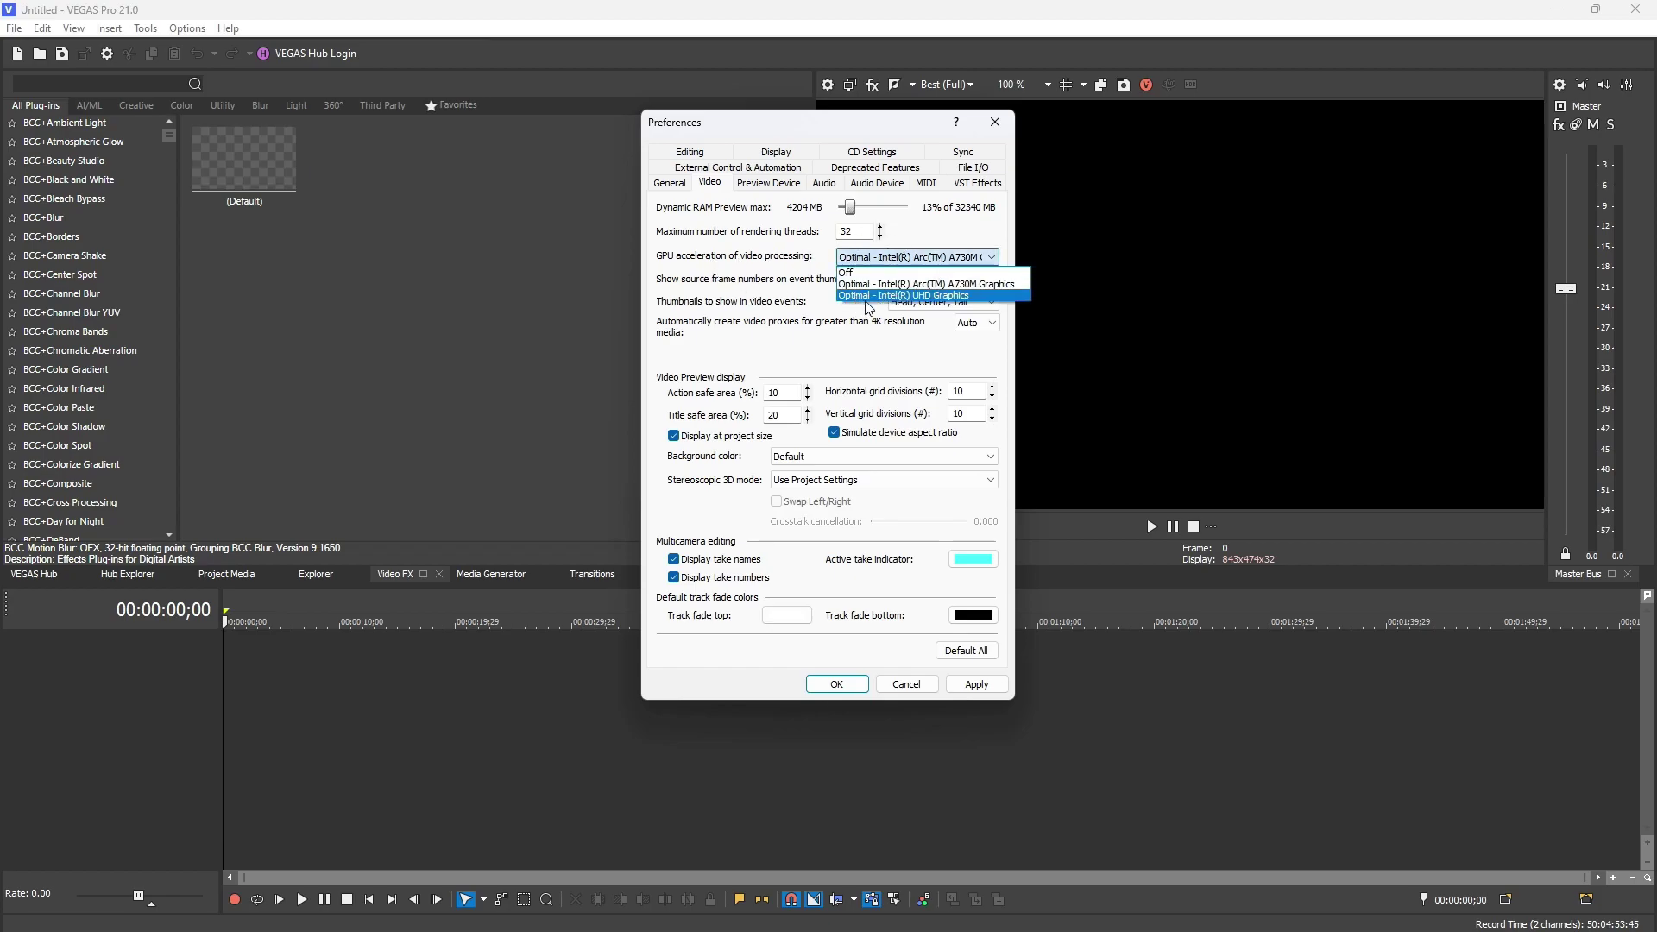
left_click(881, 291)
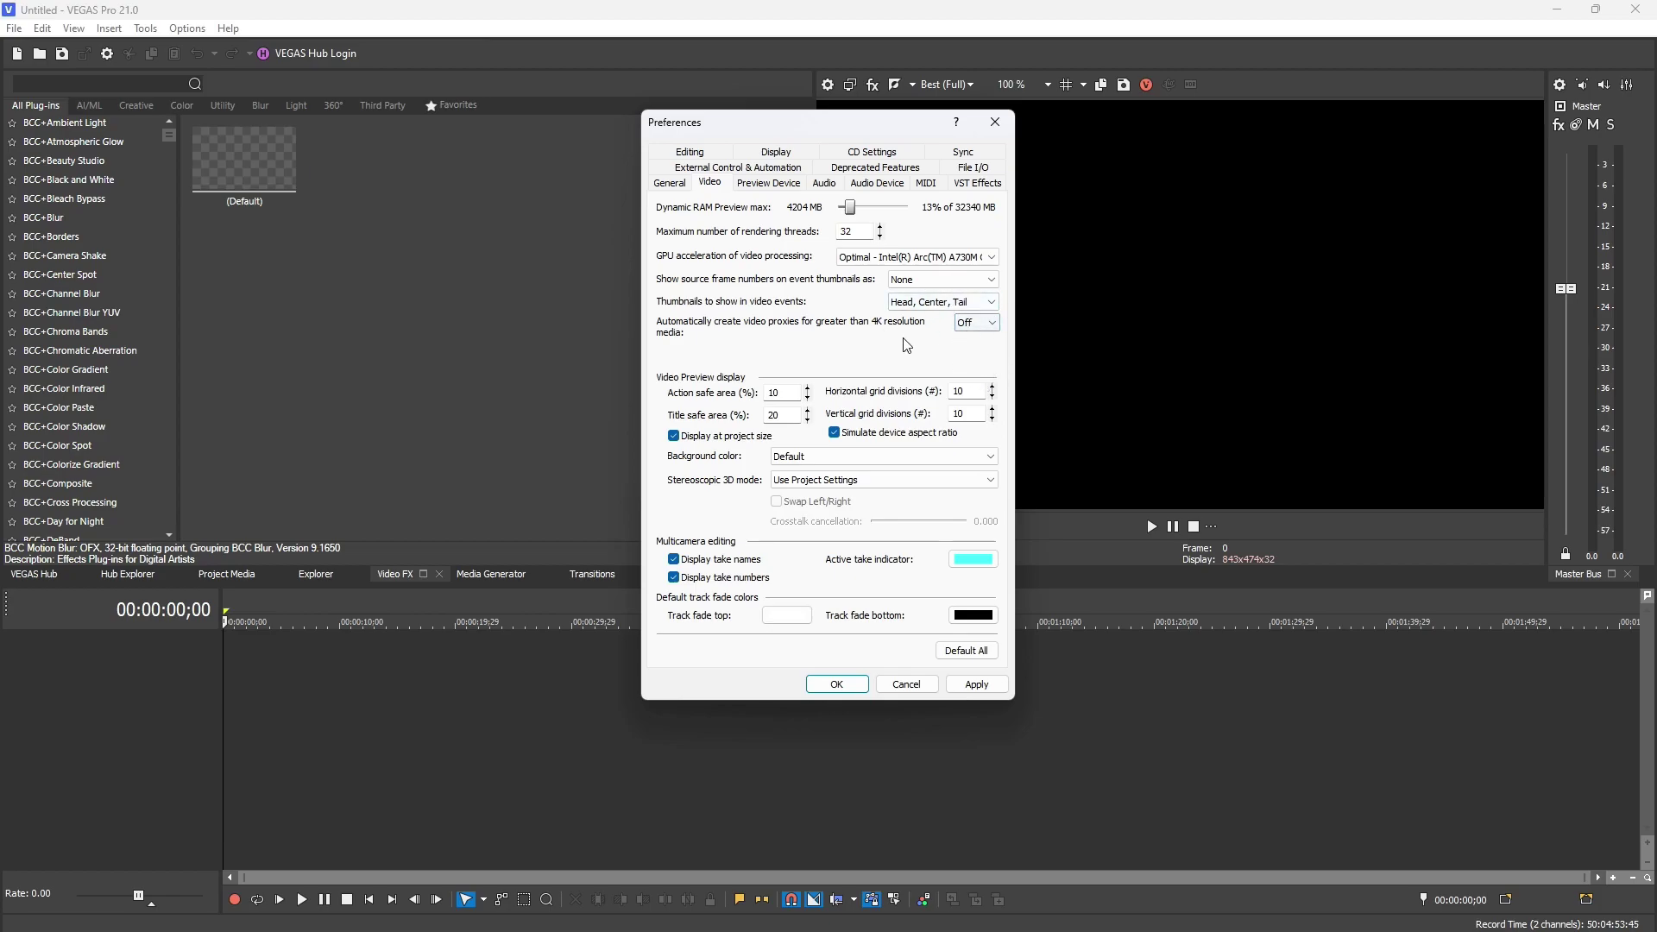
In File I/O, set RAW Processor to OpenCL and Hardware Decoder to QSV on Arc A730M.
left_click(771, 184)
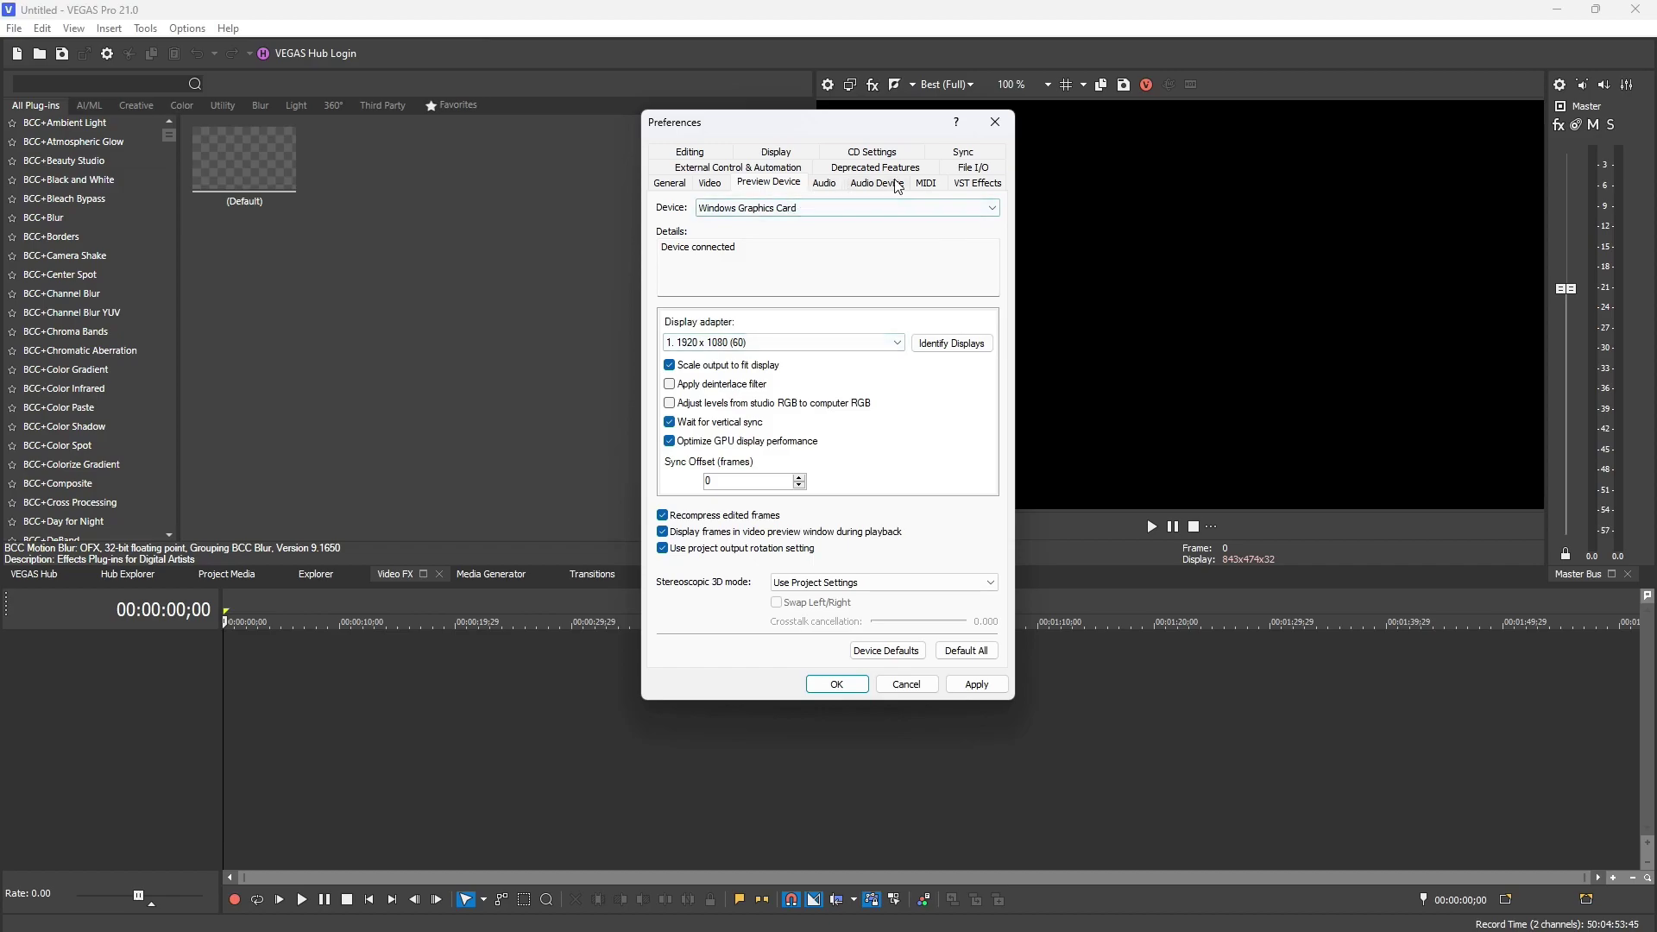
left_click(982, 169)
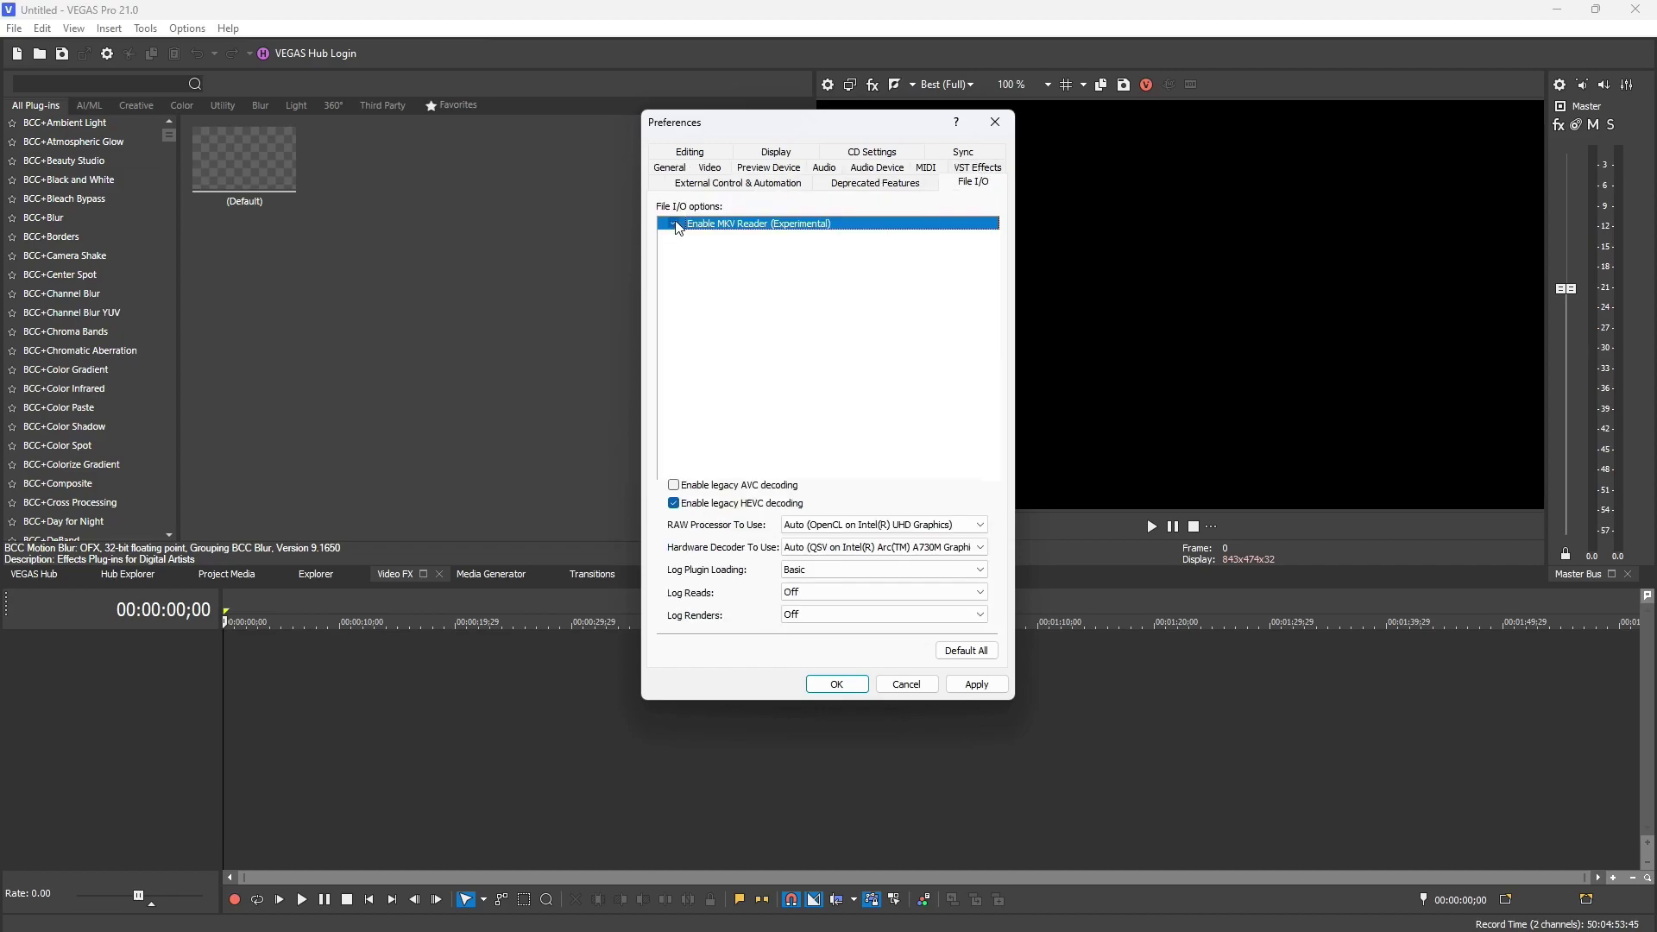
left_click(980, 528)
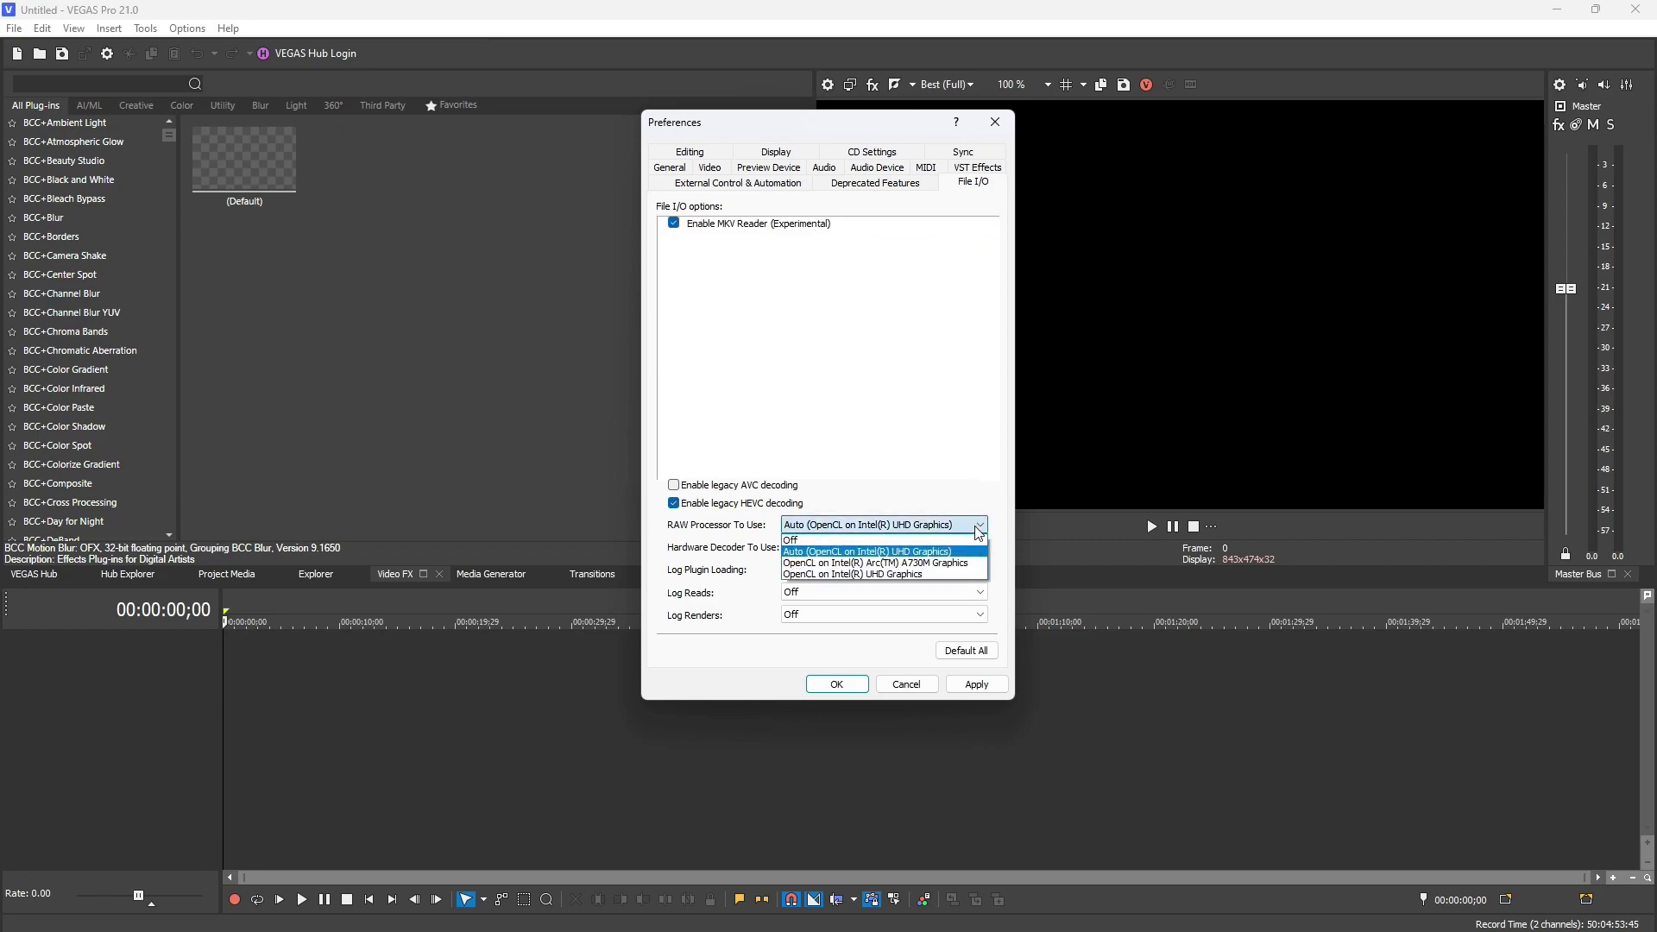
left_click(940, 569)
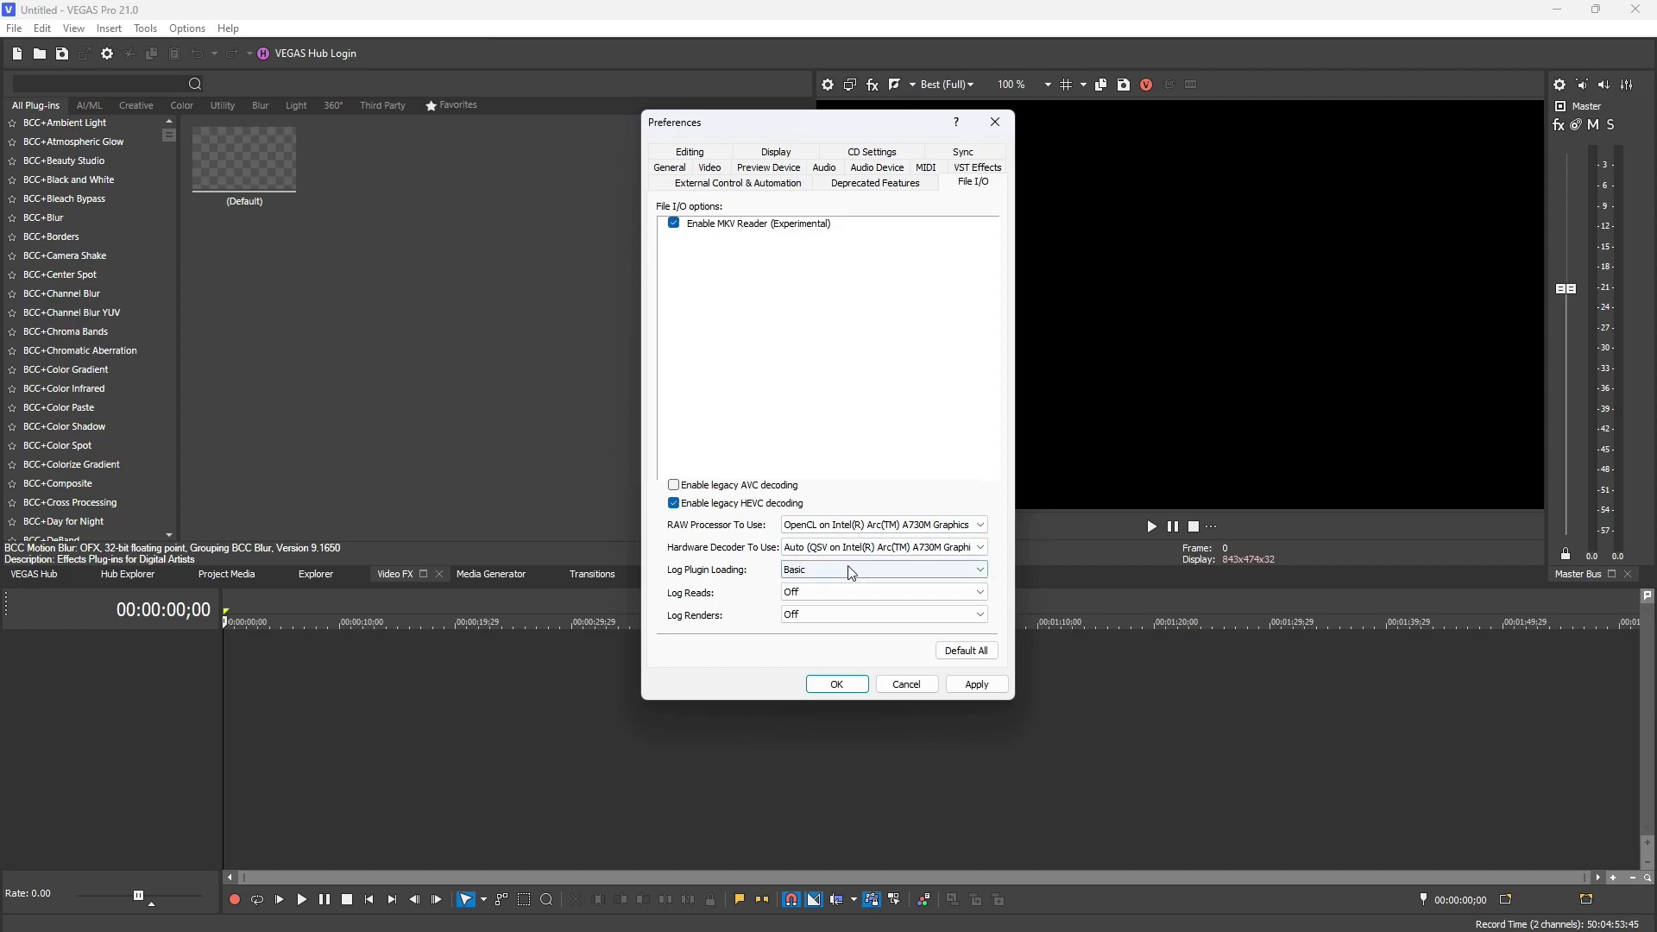
left_click(905, 550)
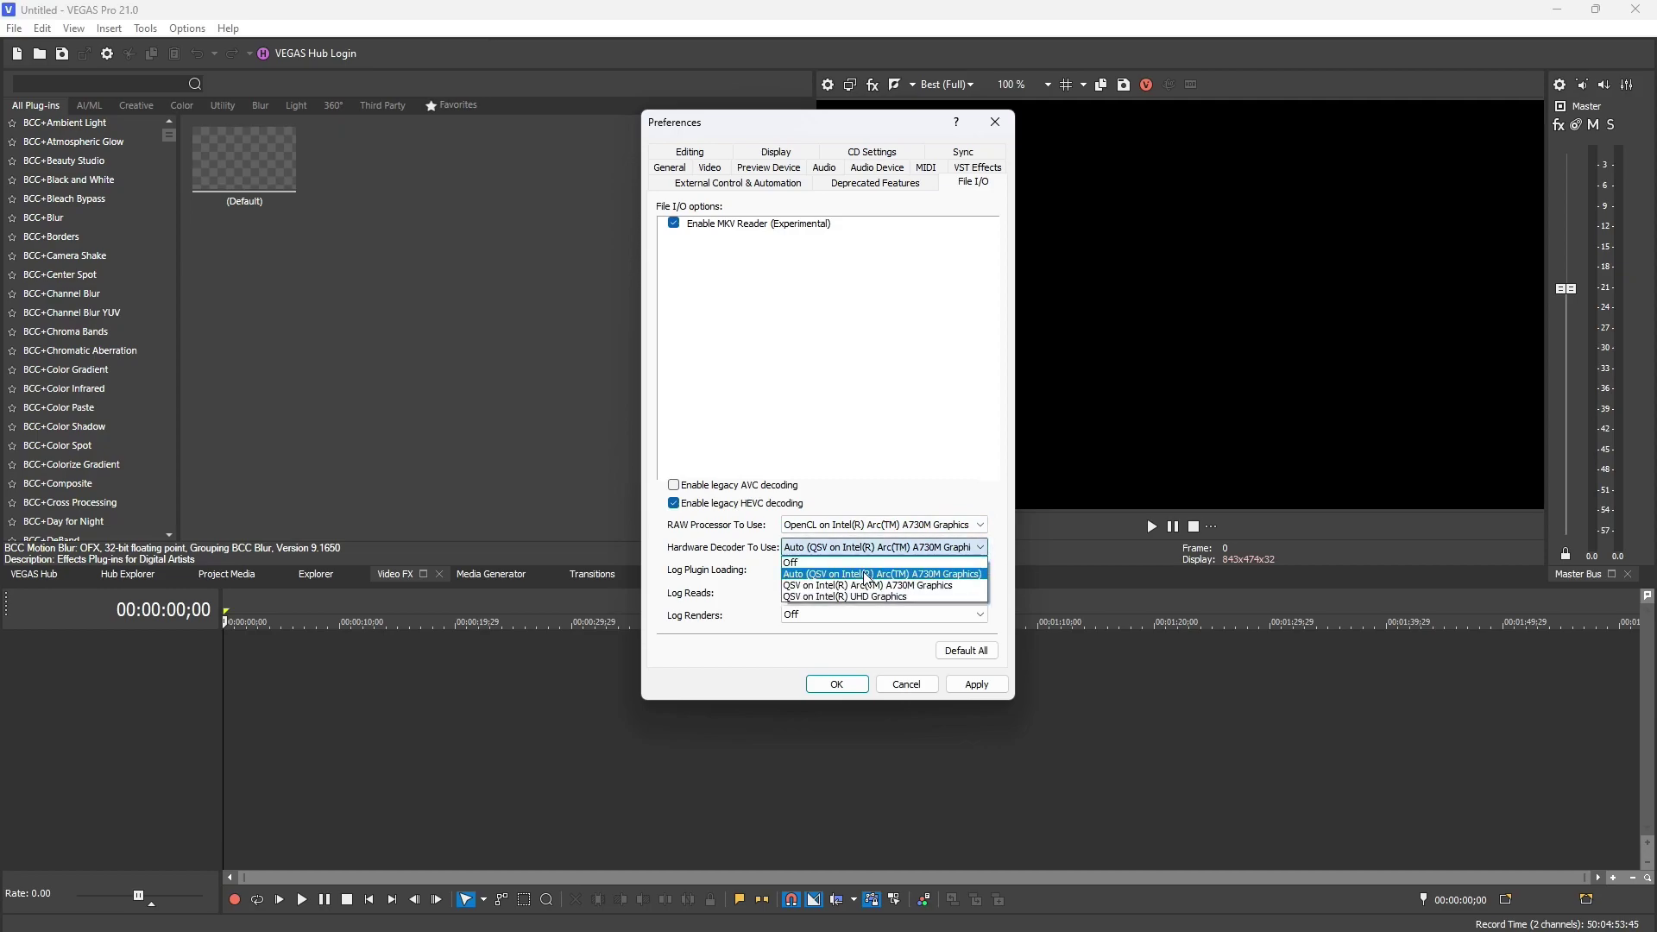
left_click(913, 587)
left_click(887, 191)
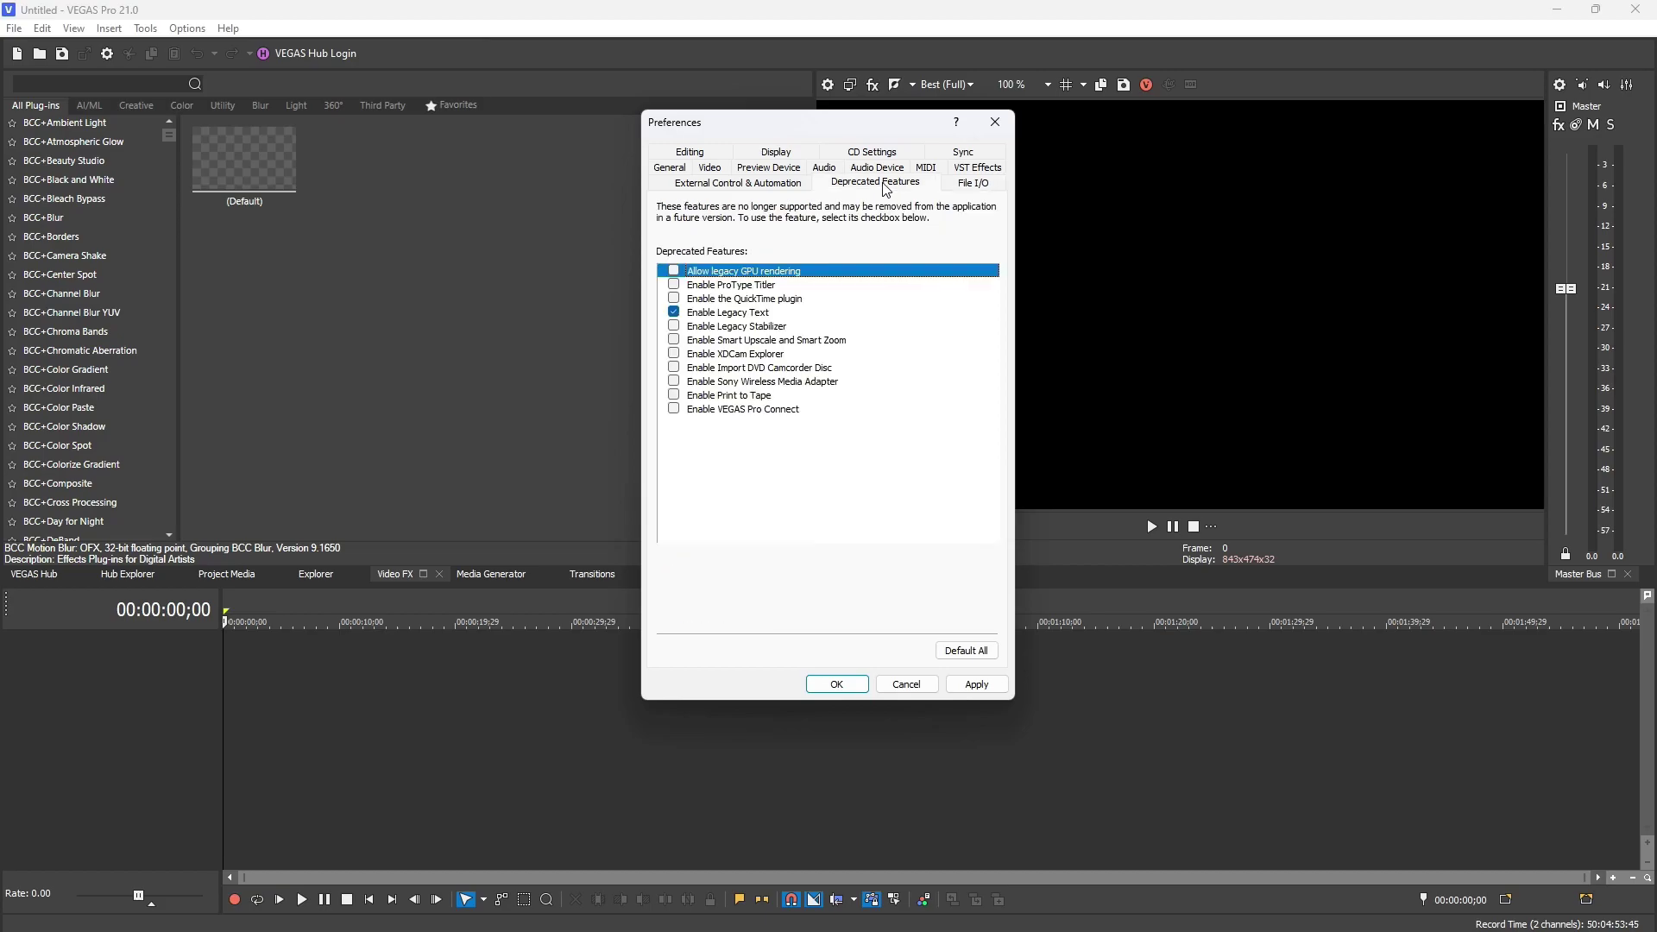
Uncheck Enable Legacy Text, then go through External Control & Automation to the Display settings.
double_click(704, 314)
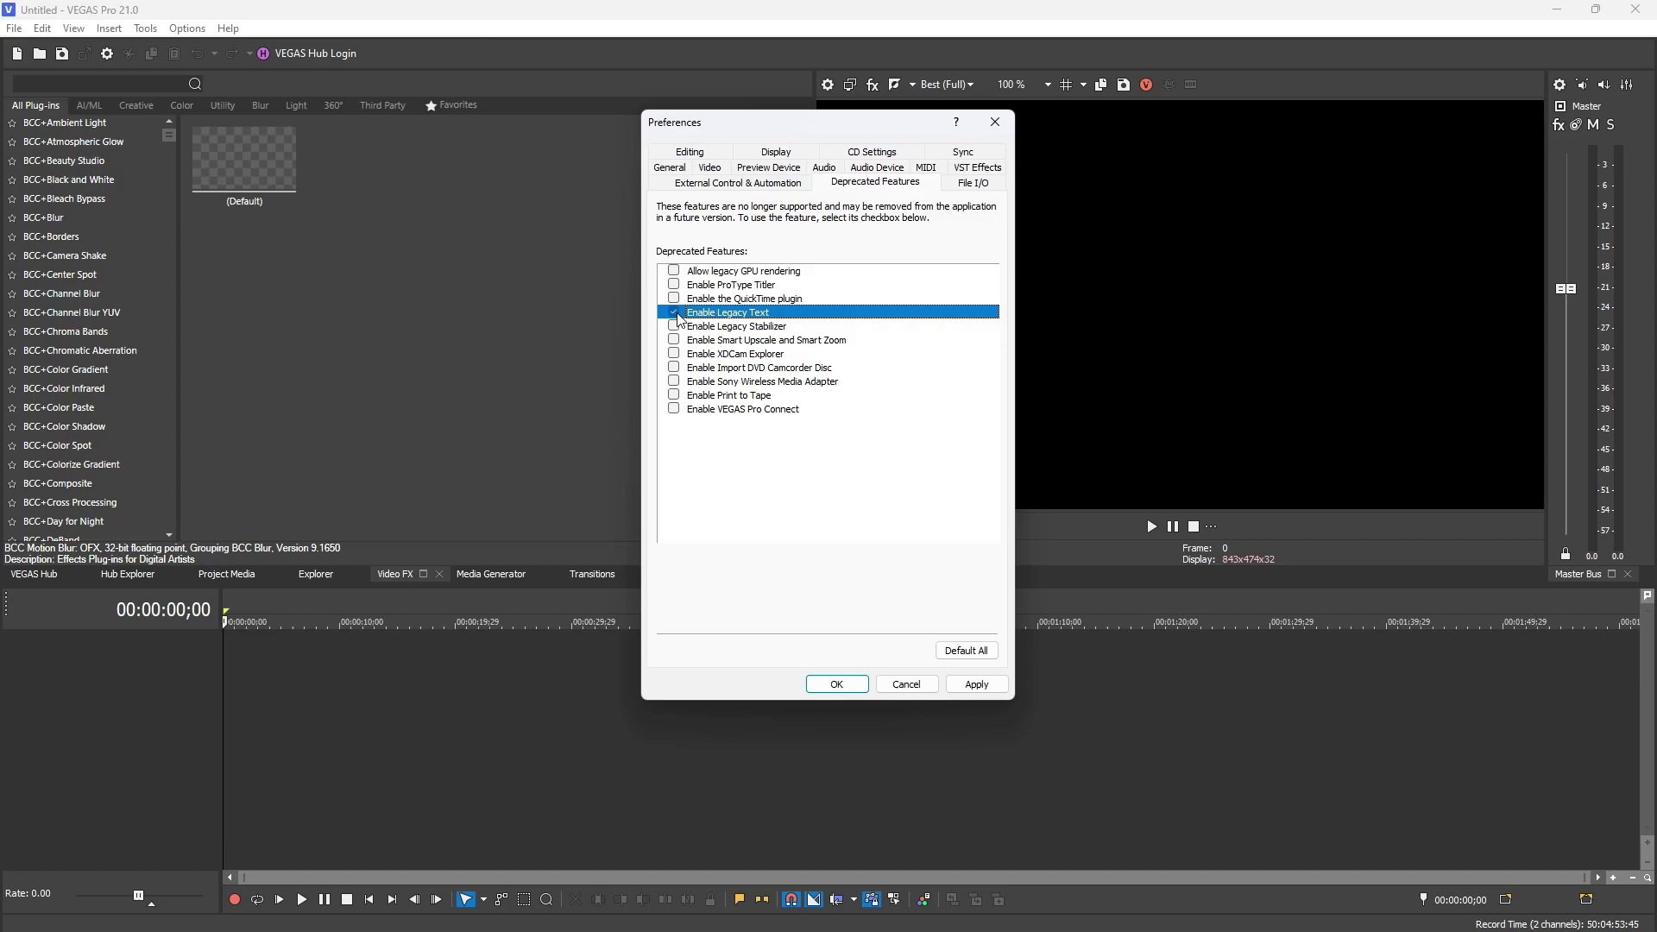
left_click(719, 185)
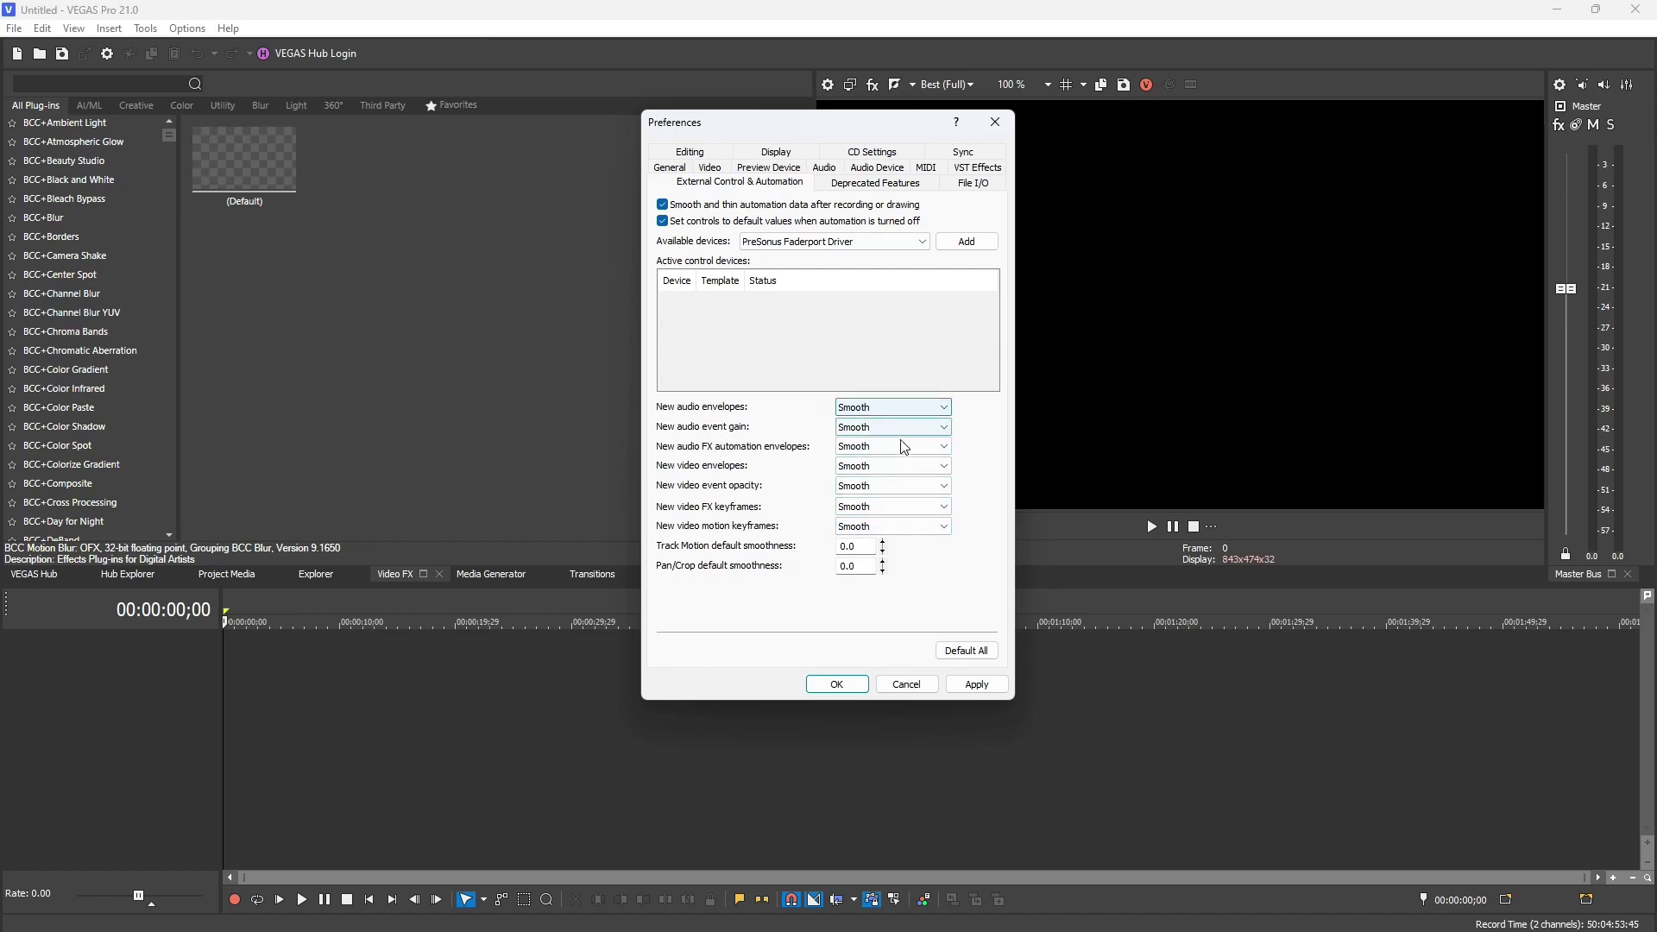
left_click(763, 155)
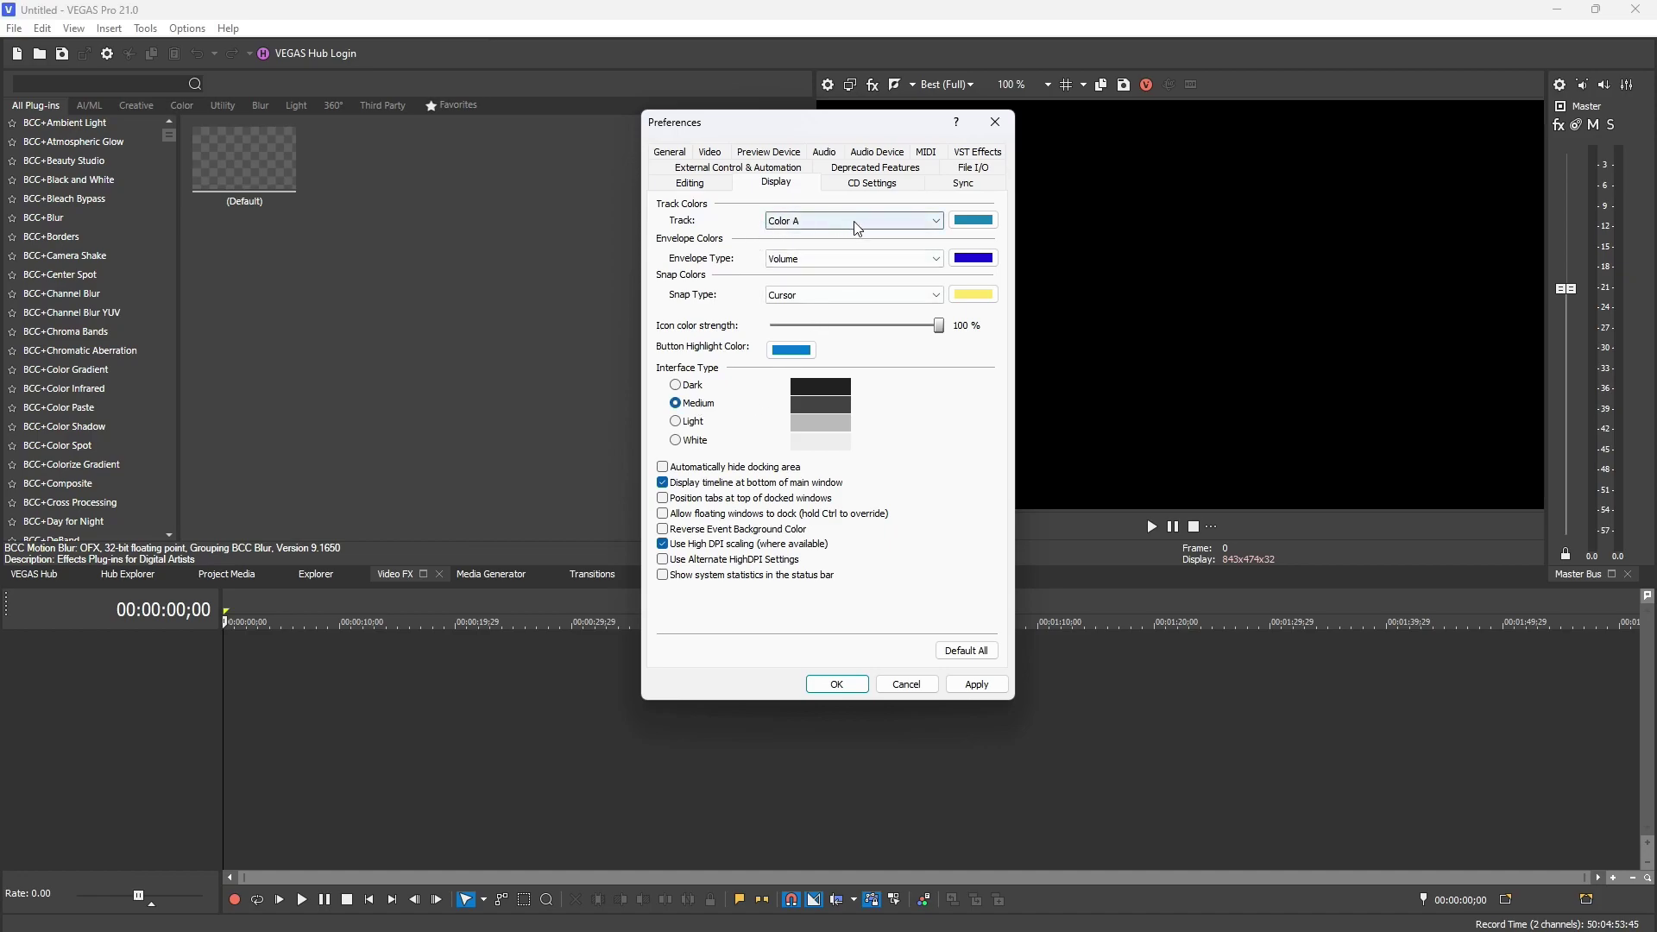
Check the Track colour options on the Display tab, then confirm Preferences with OK.
left_click(897, 223)
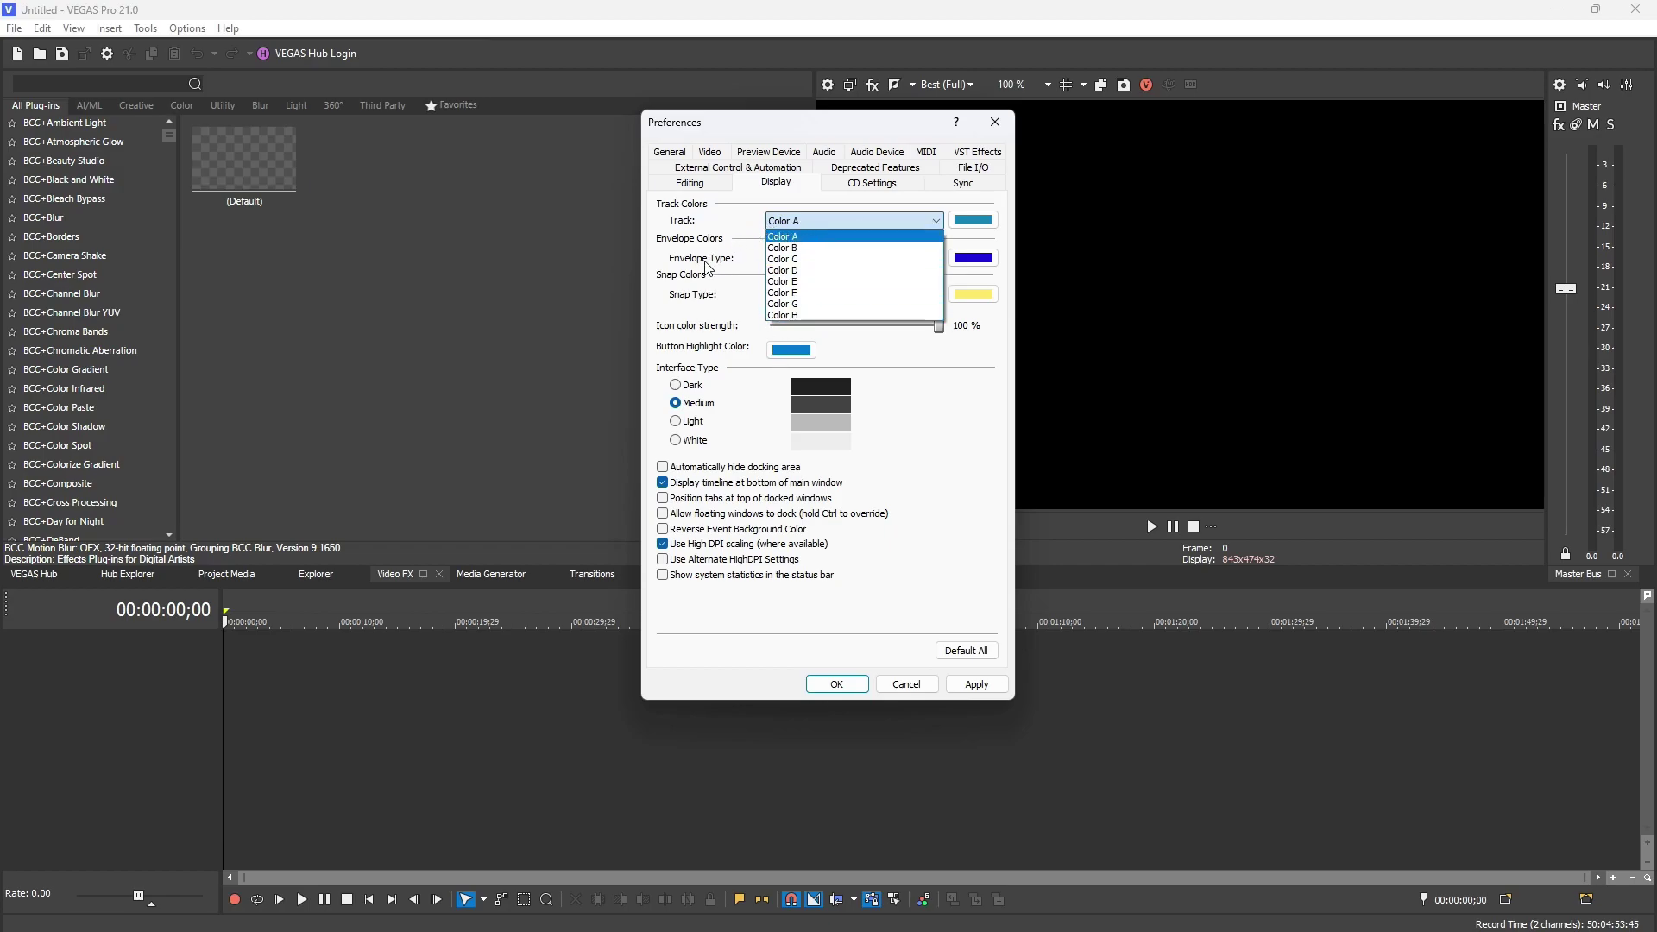
left_click(852, 686)
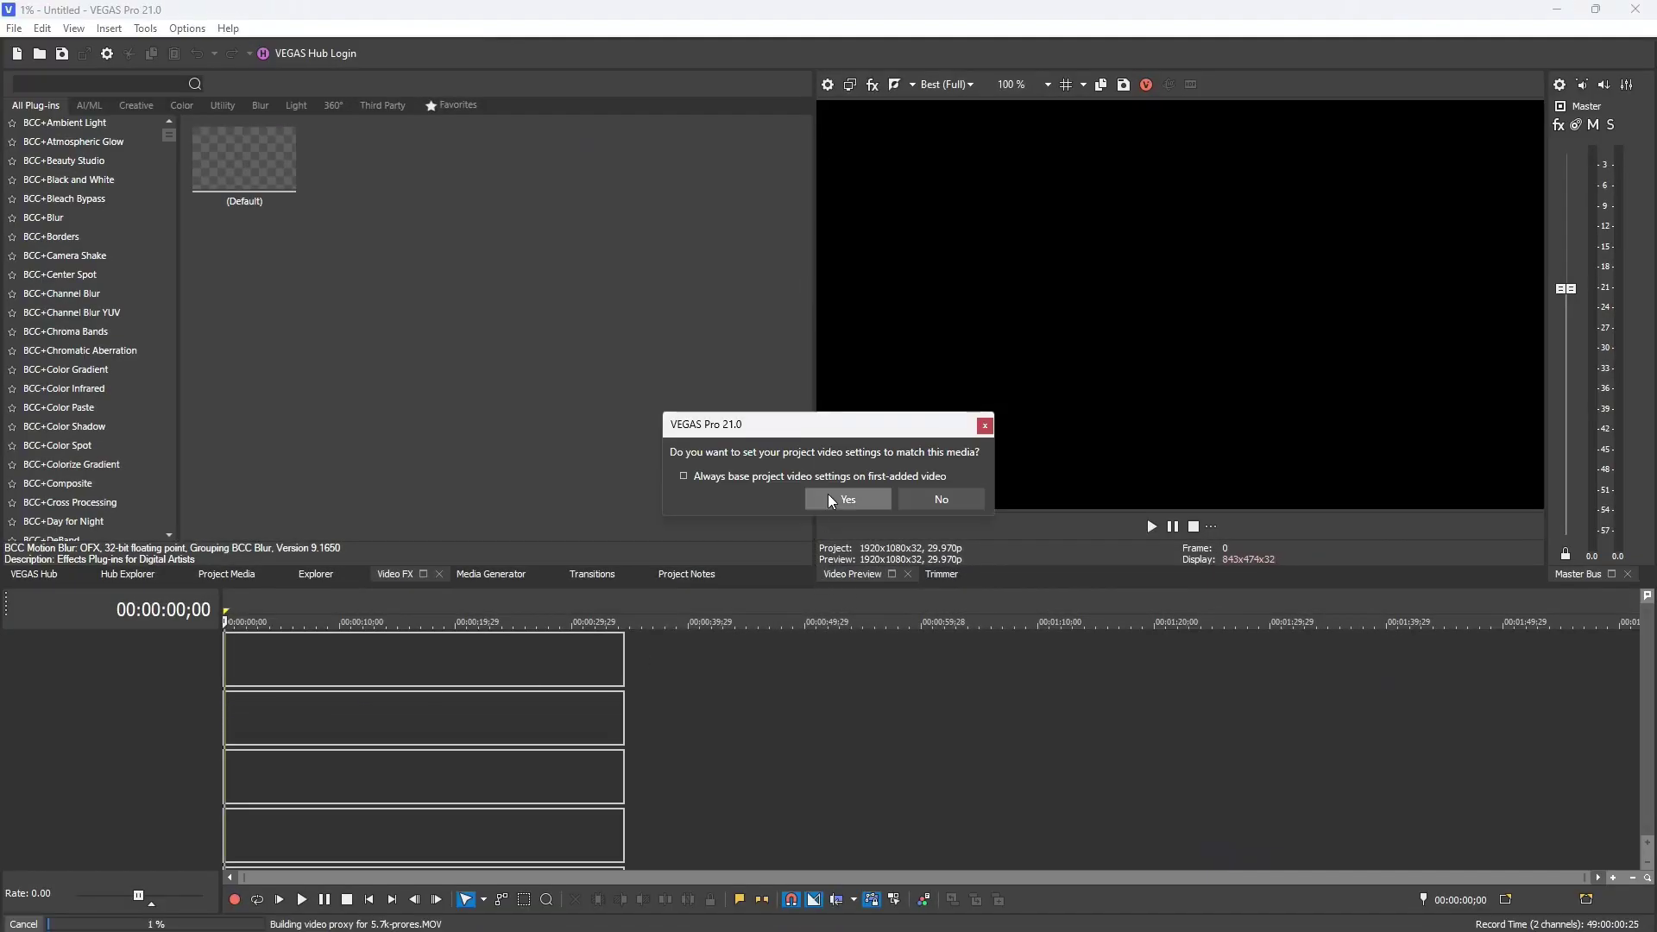
Base project settings on the 5.7K clip (5728x3024, 23.976p) and cancel its proxy build.
left_click(795, 474)
left_click(859, 499)
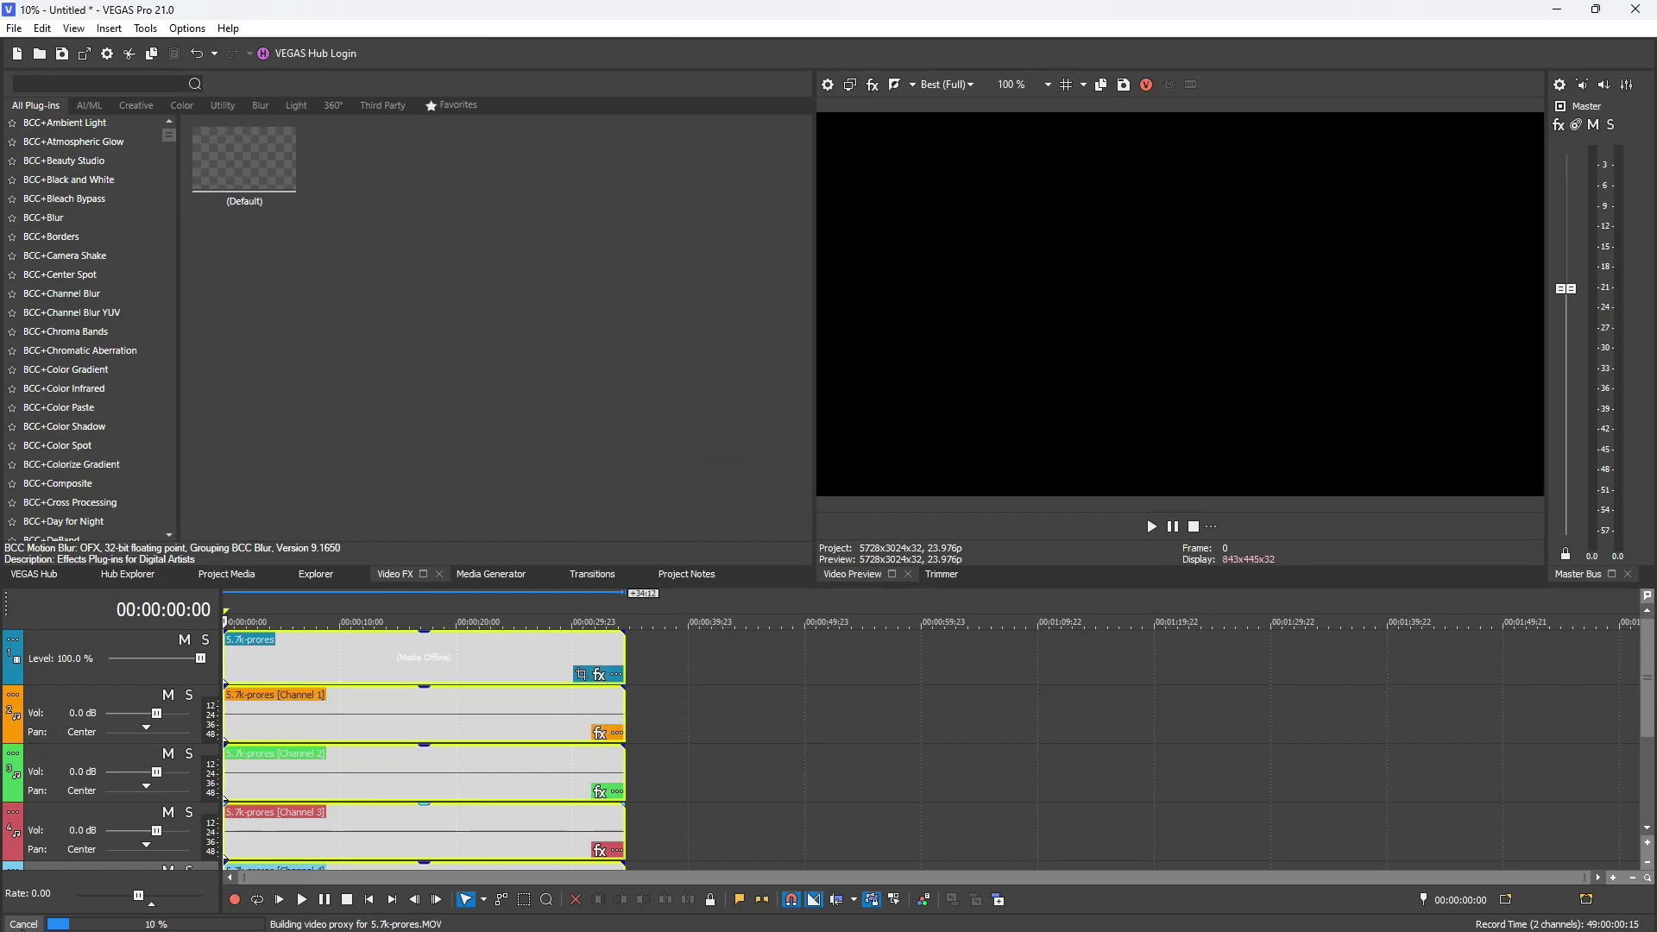
left_click(37, 924)
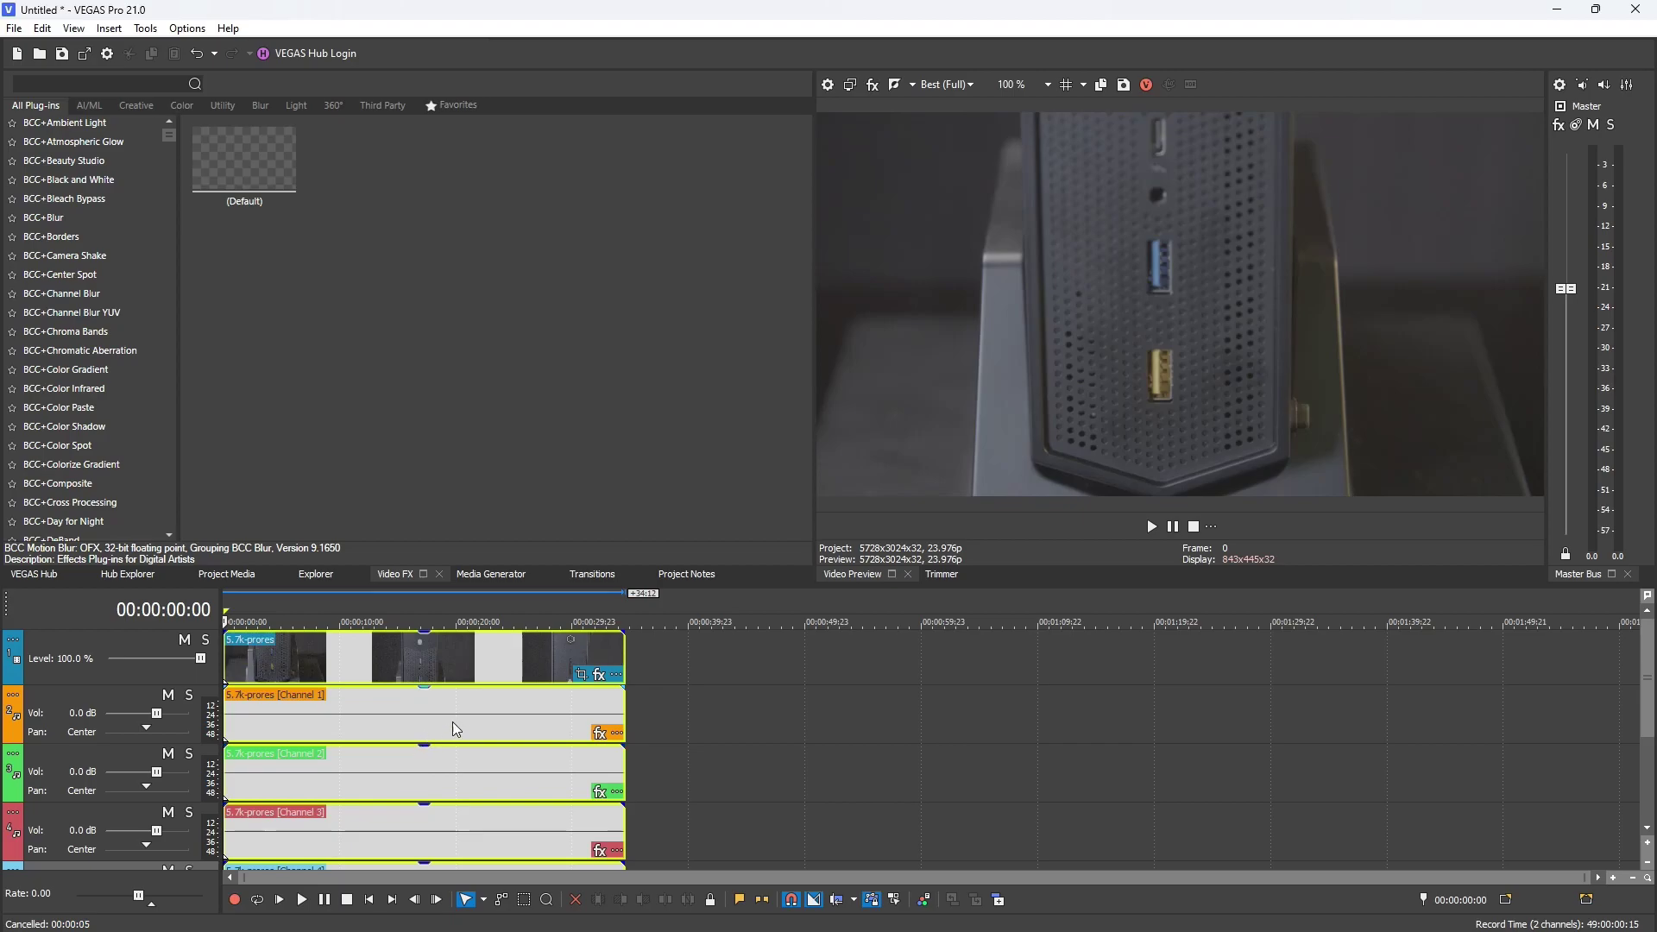
left_click(697, 720)
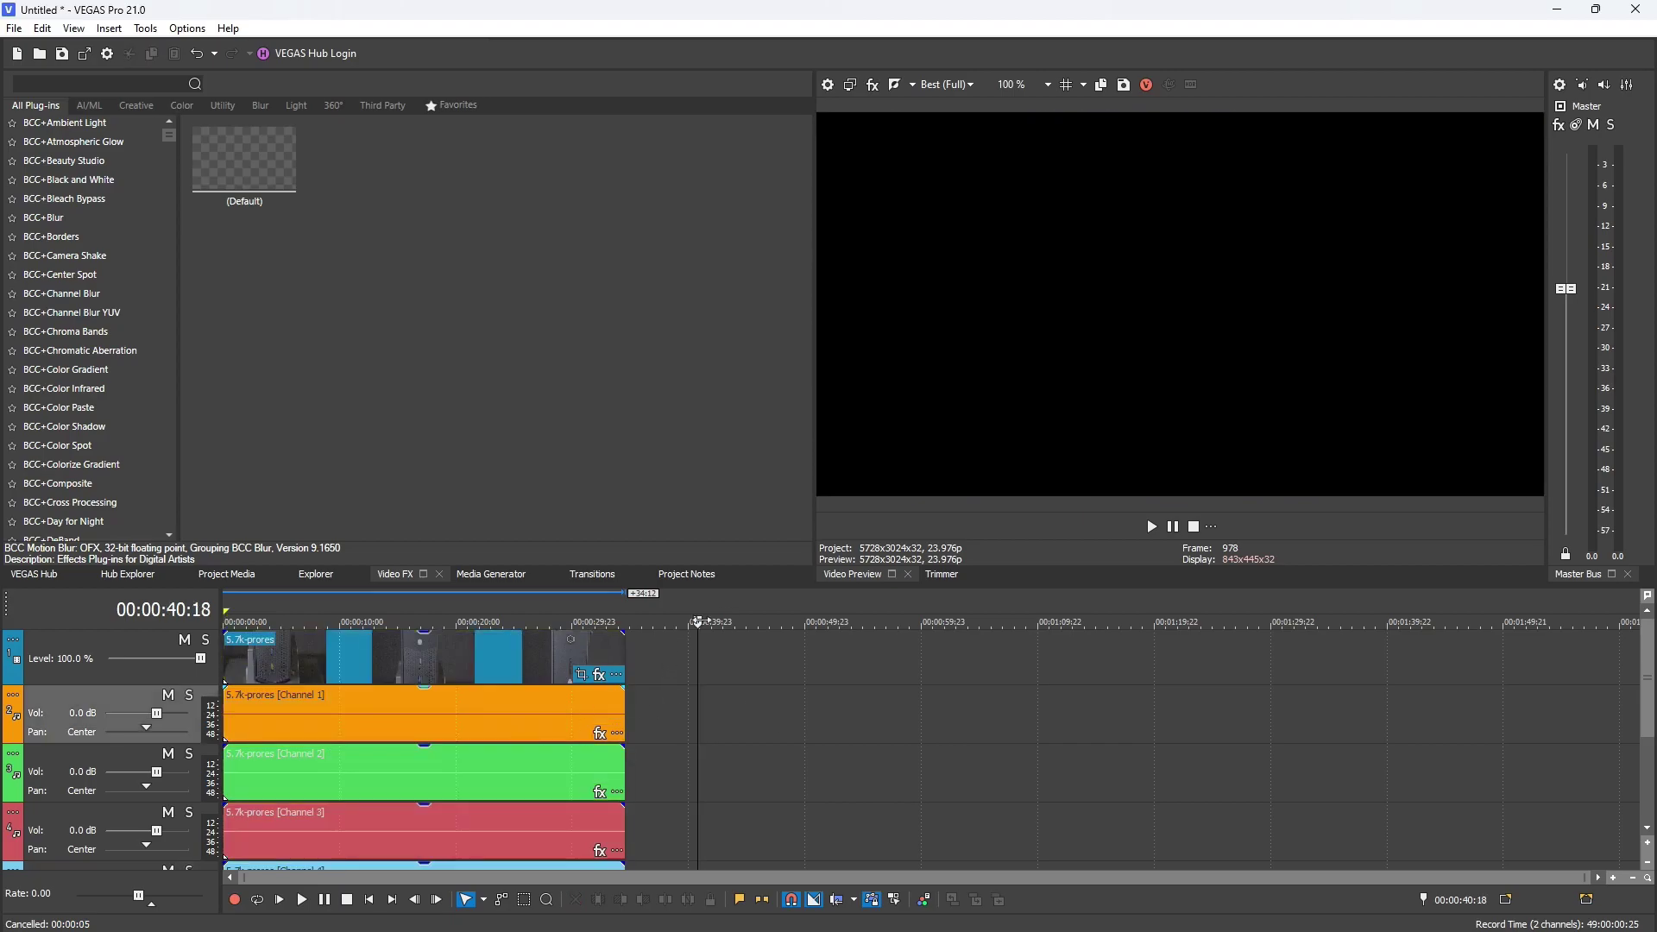
scroll(477, 719, "down", 2)
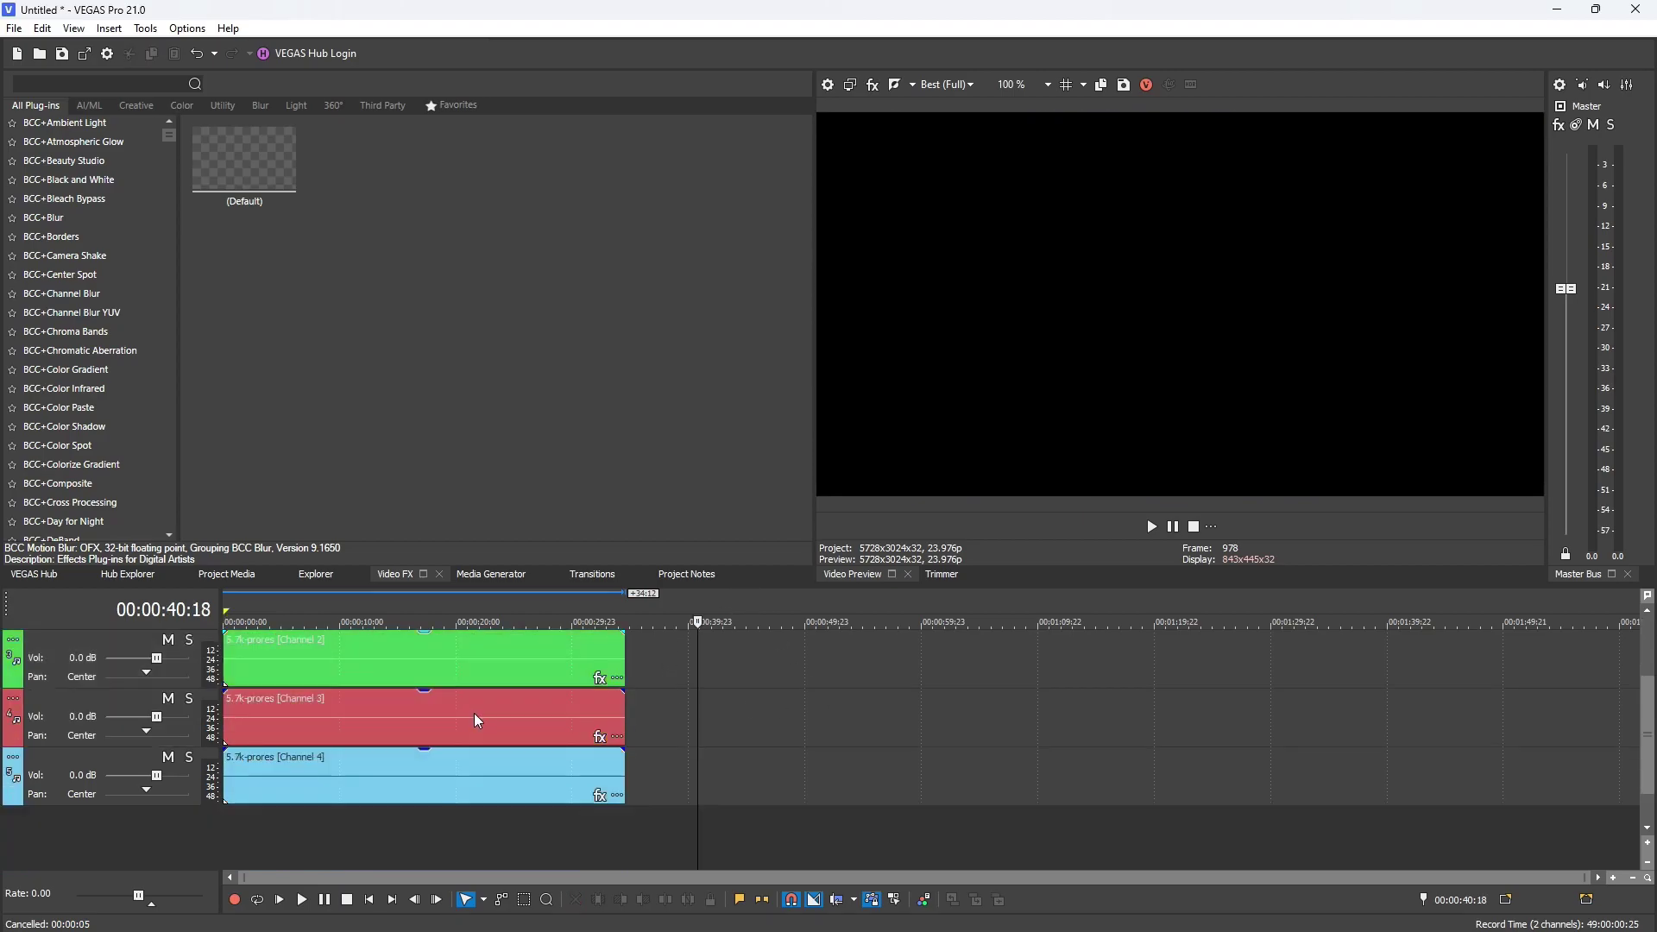
scroll(477, 719, "up", 2)
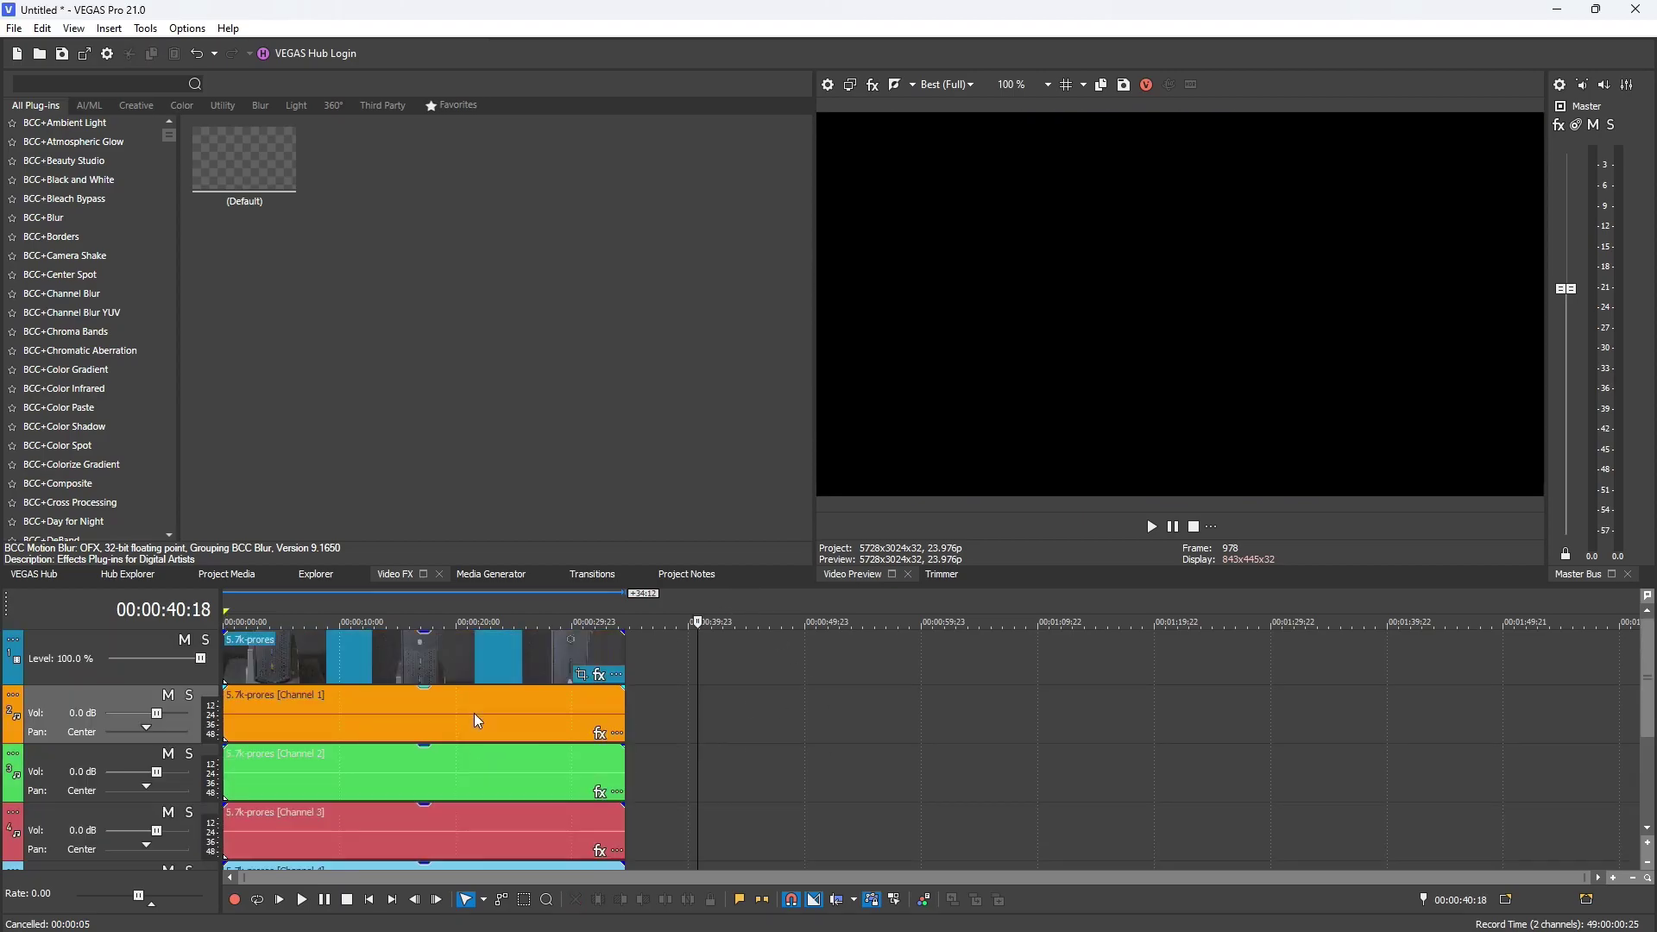
Scrub back and forth through the 5.7K clip to test preview playback speed.
left_click(427, 654)
key("Up")
key("Up")
key("Down")
key("Down")
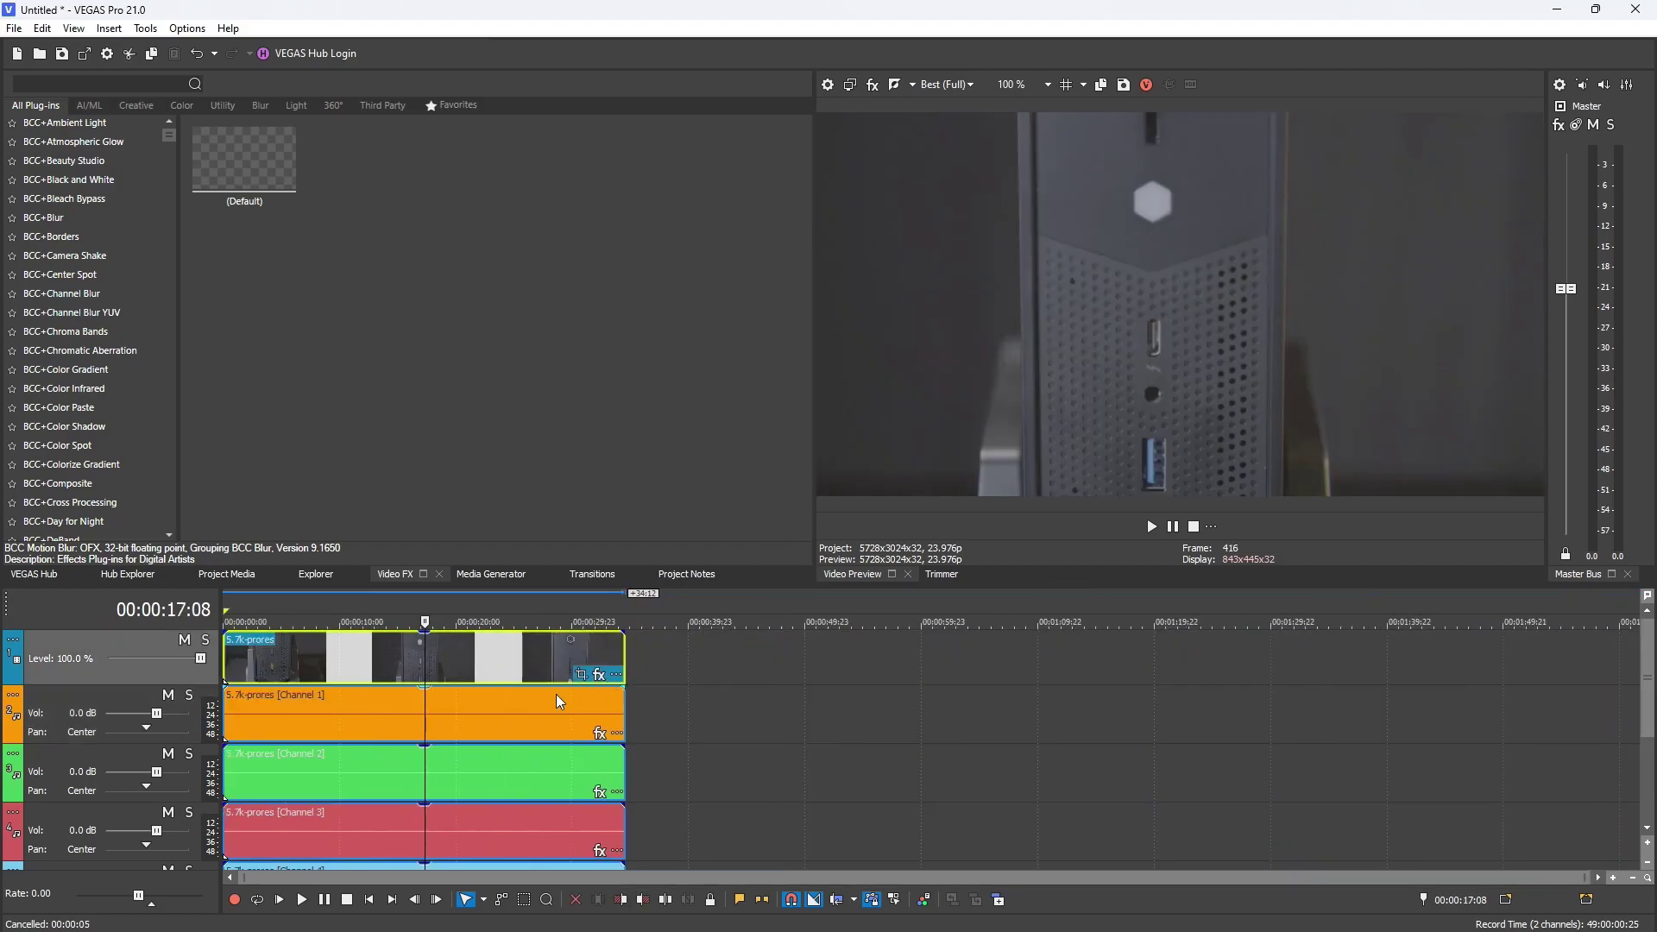
left_click_drag(424, 661, 469, 670)
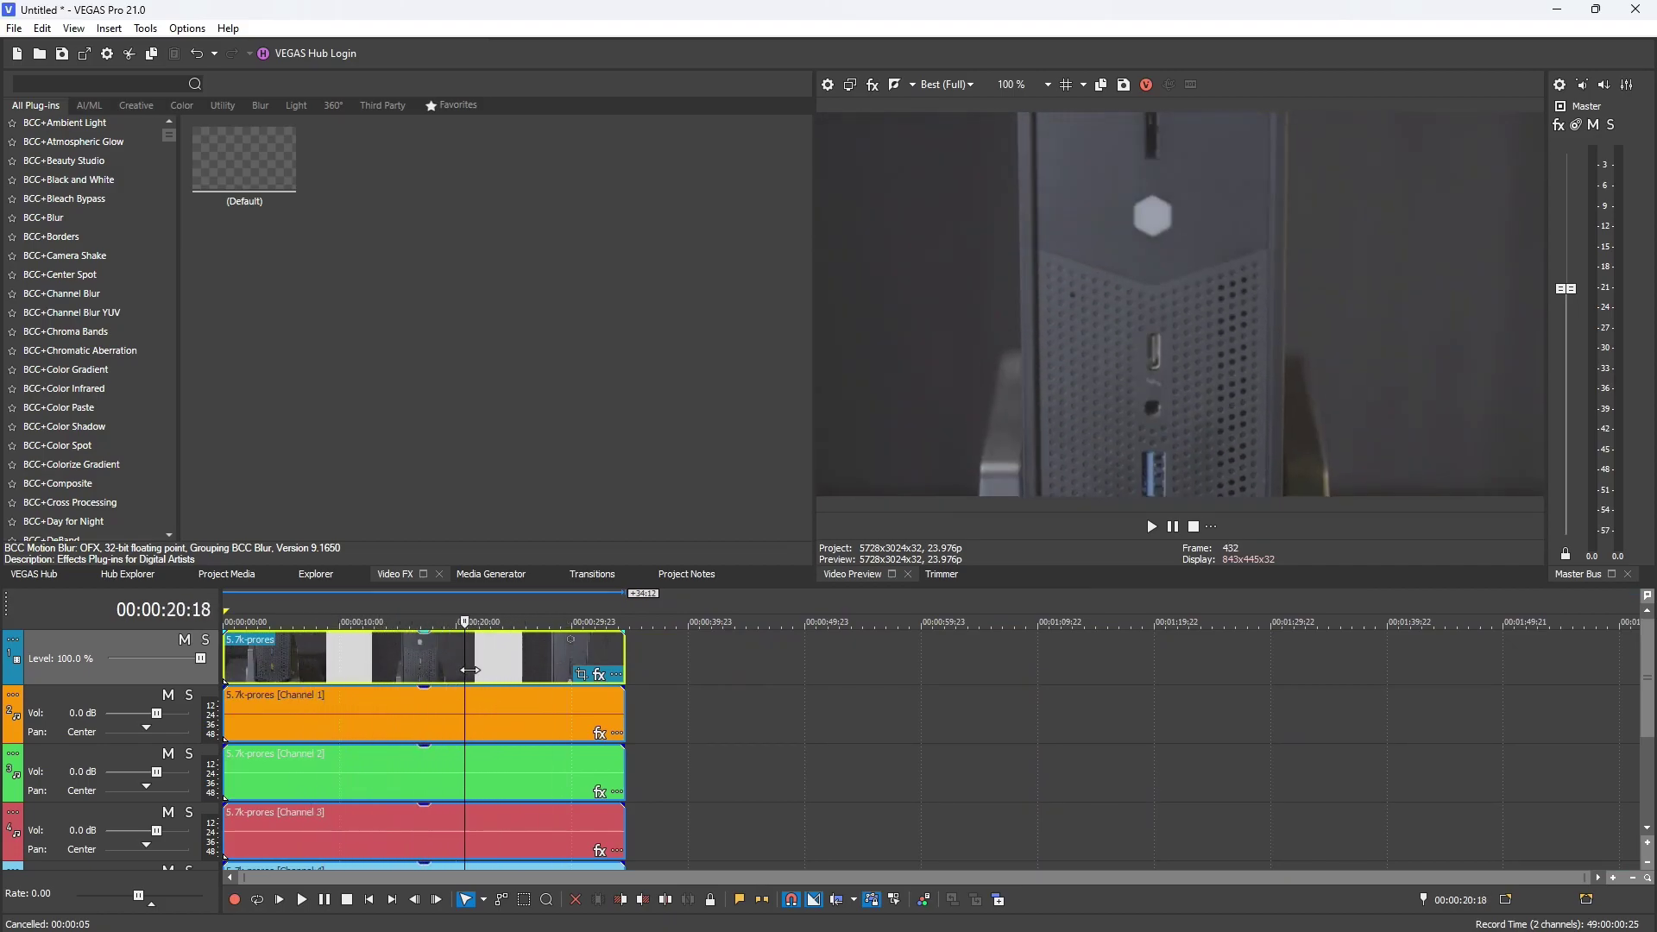
left_click_drag(334, 666, 527, 683)
left_click_drag(386, 702, 589, 676)
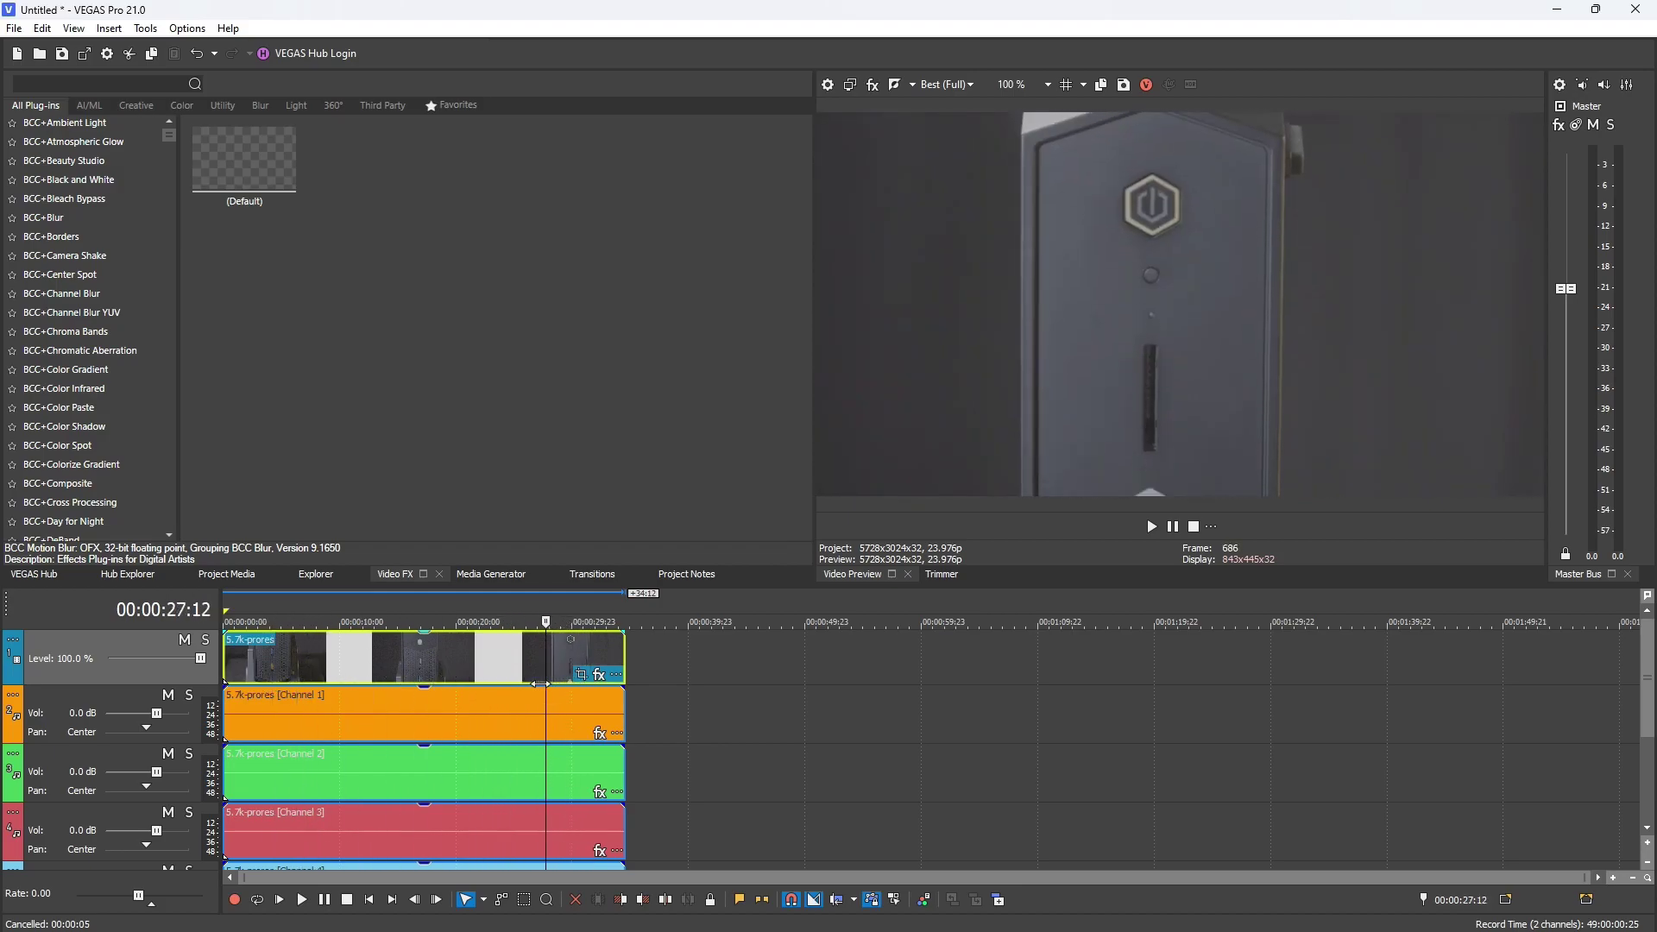
left_click_drag(427, 685, 555, 652)
left_click_drag(390, 684, 574, 677)
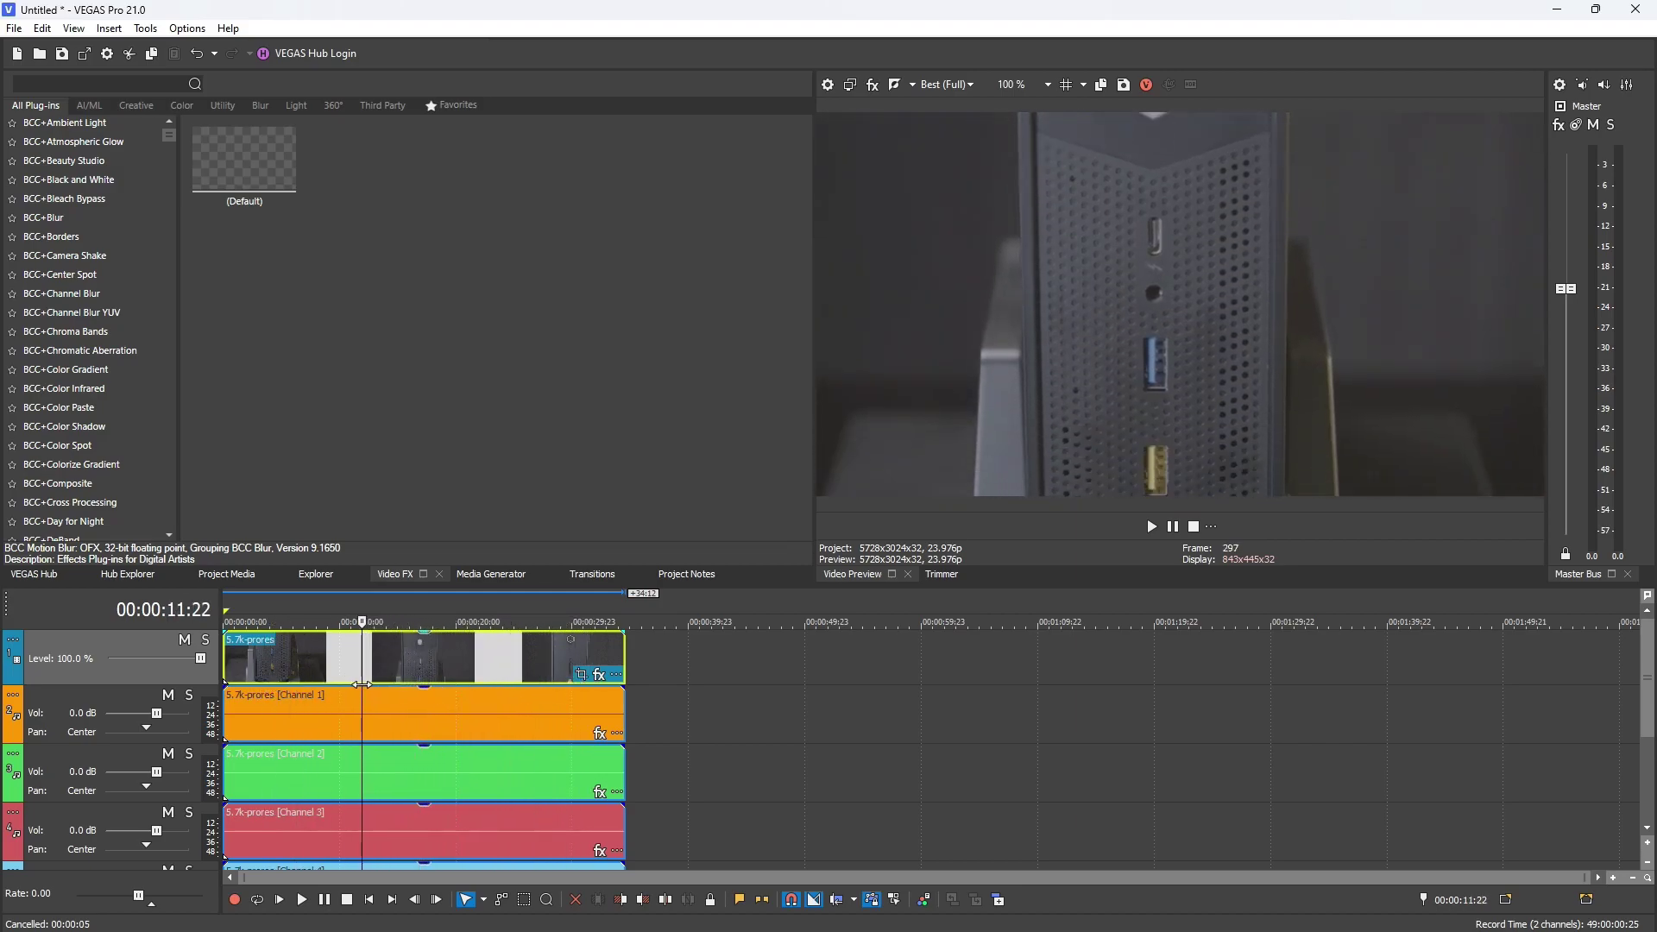
left_click_drag(361, 685, 553, 653)
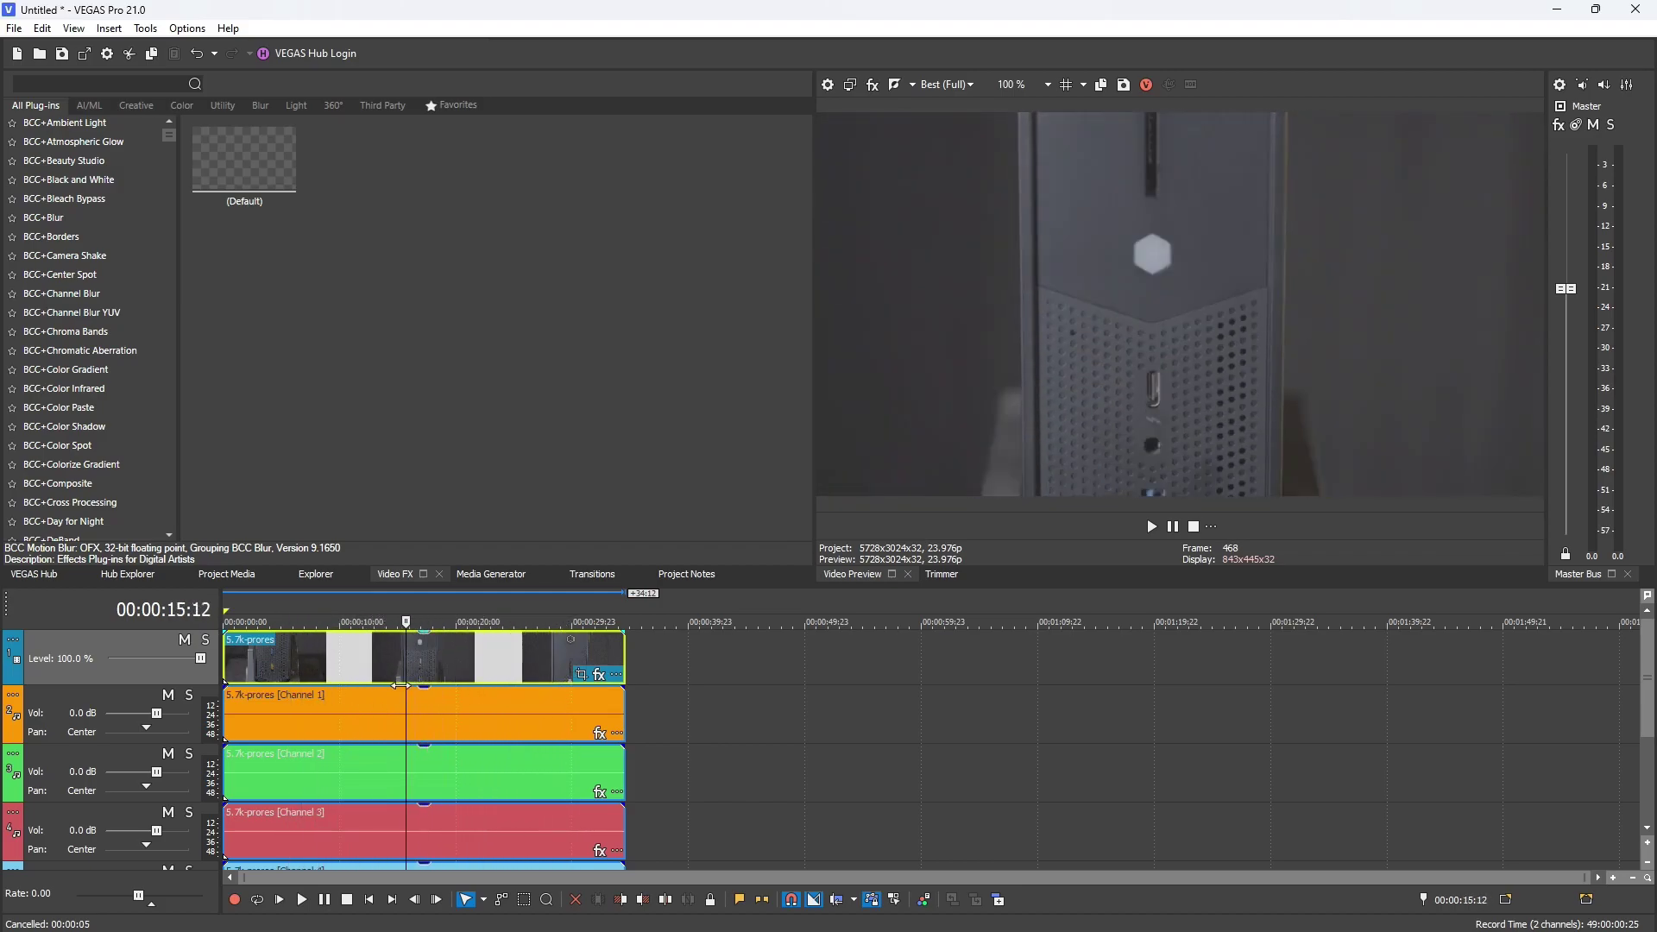
left_click_drag(400, 685, 576, 680)
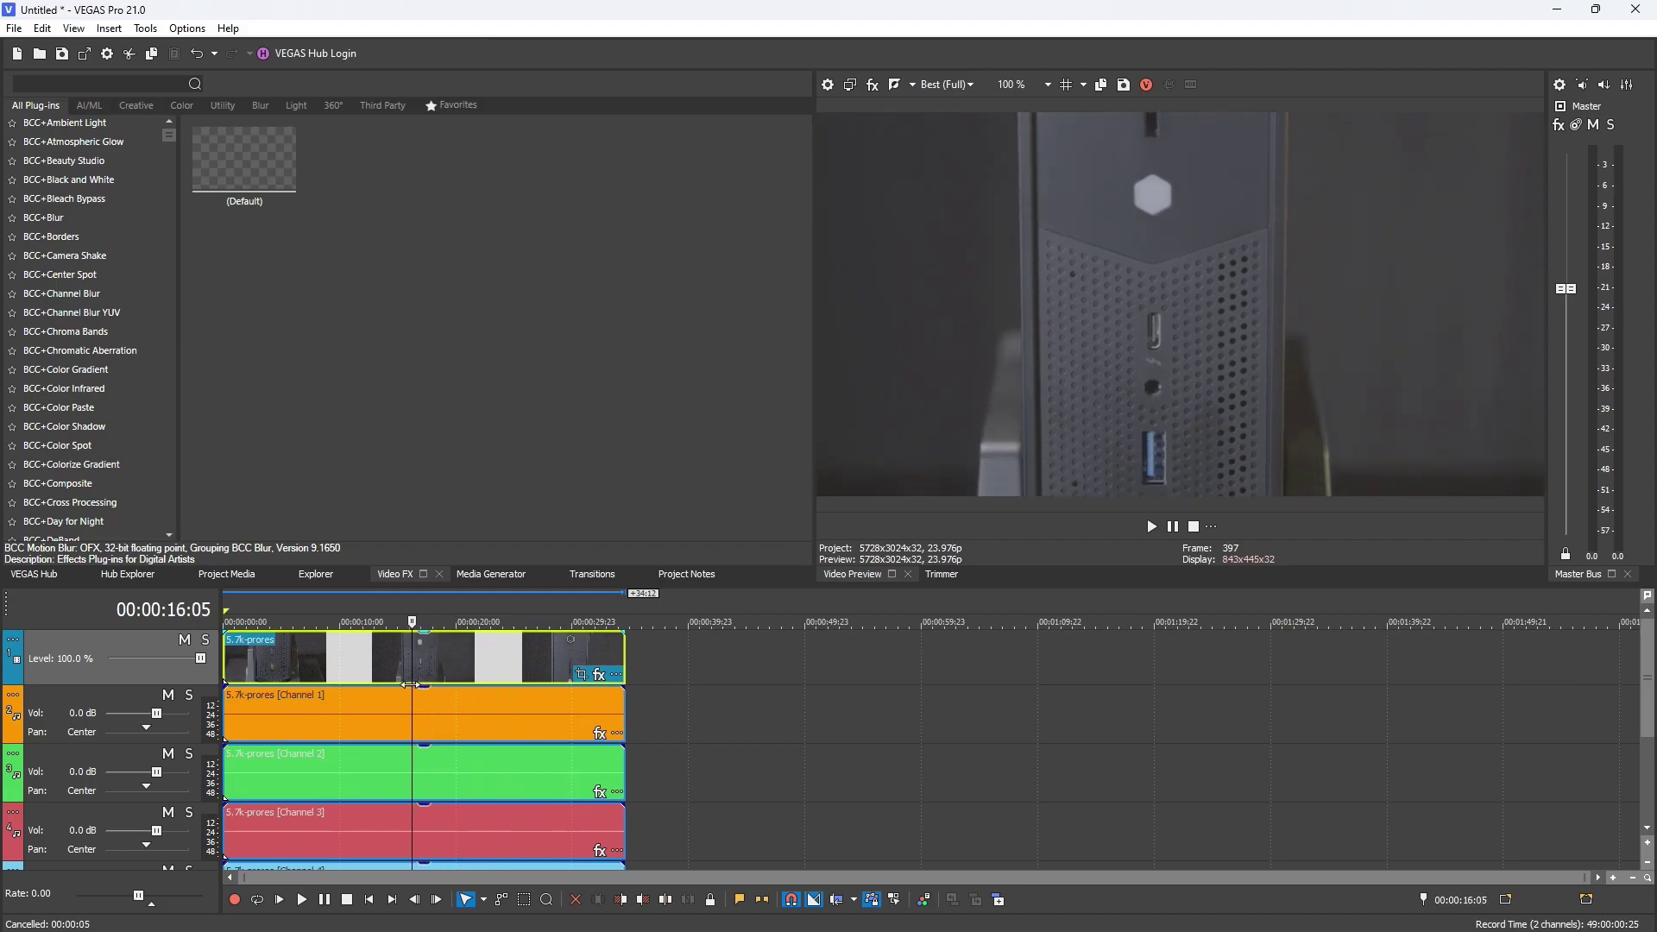
left_click_drag(411, 685, 459, 684)
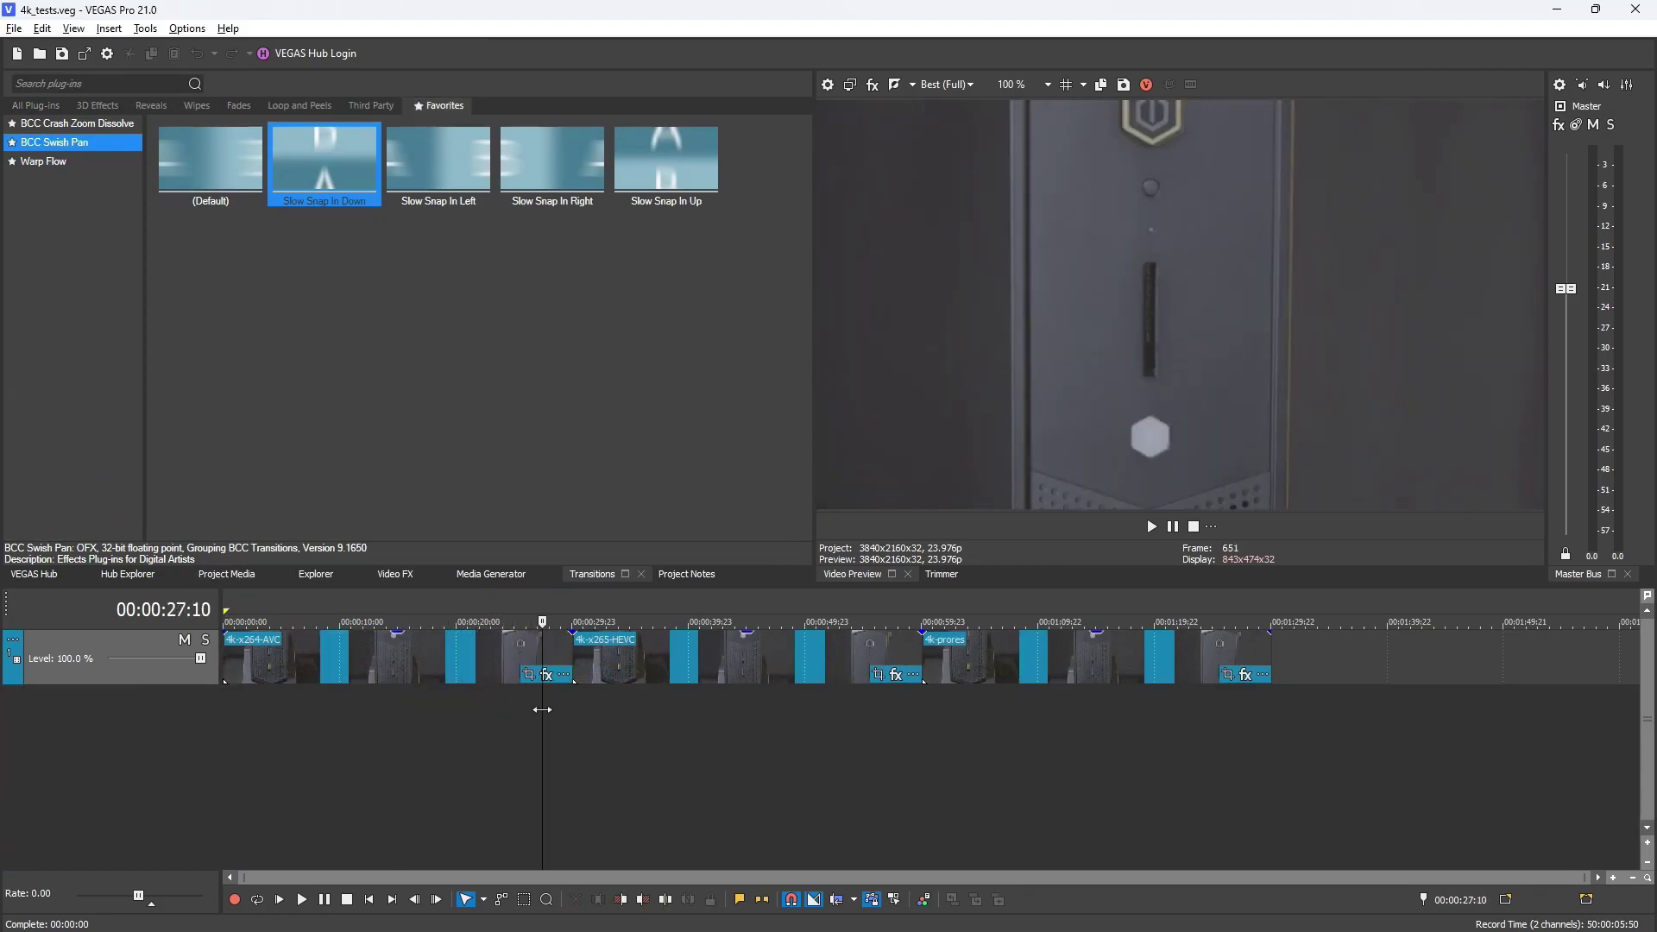
left_click_drag(403, 708, 471, 713)
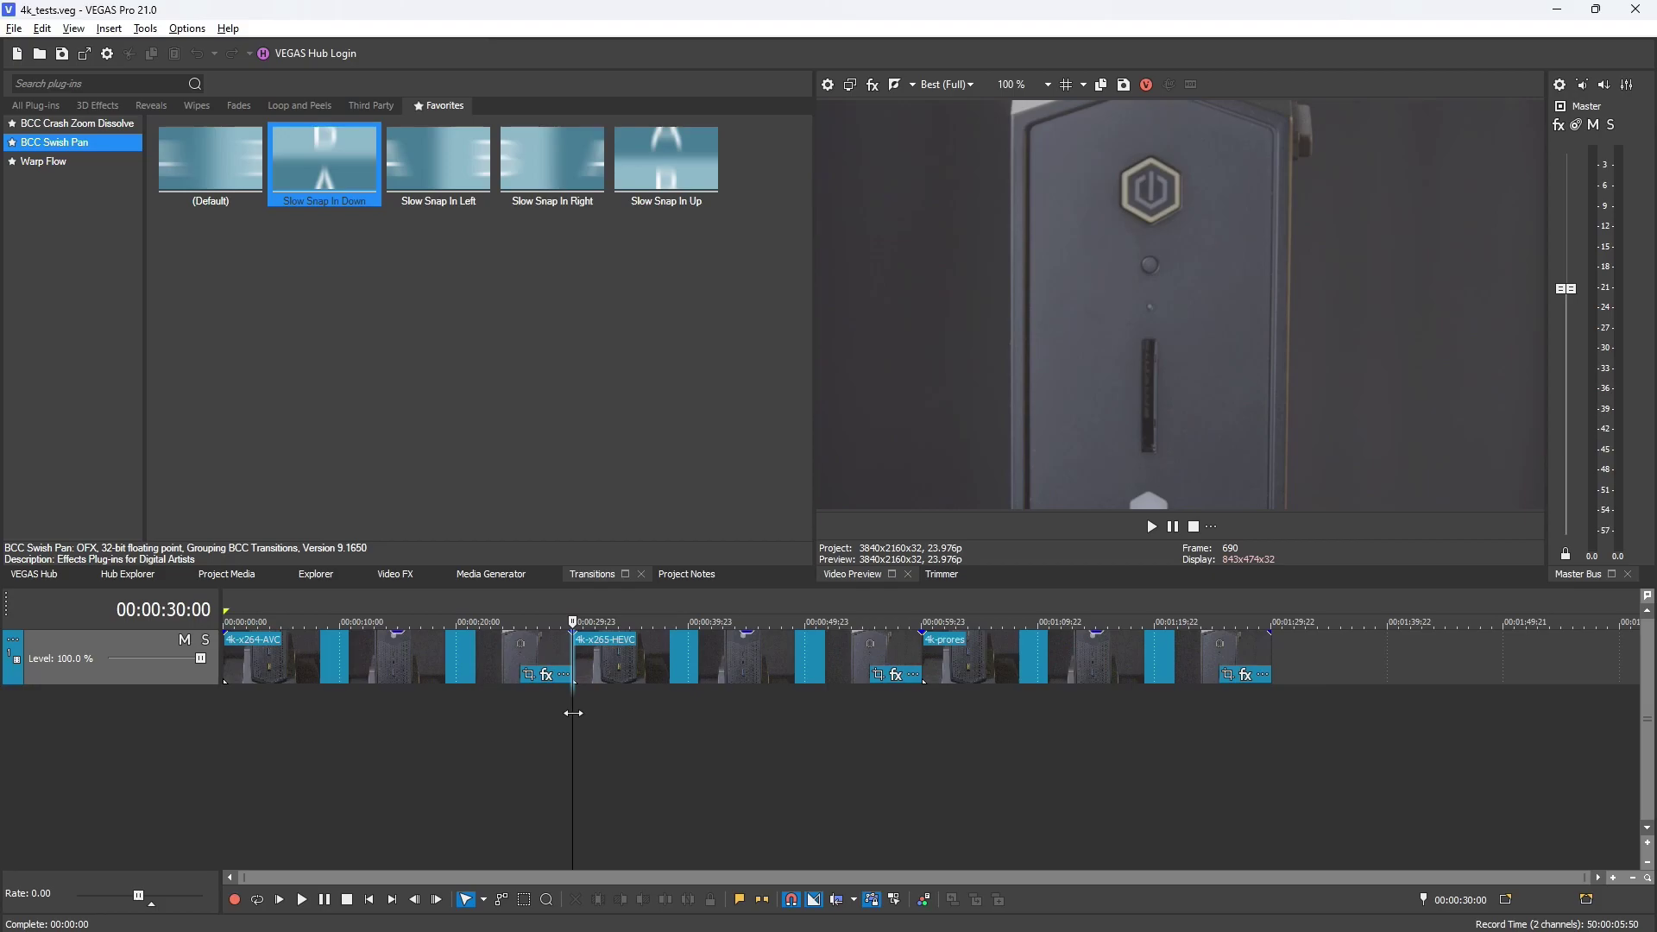
left_click_drag(578, 712, 924, 718)
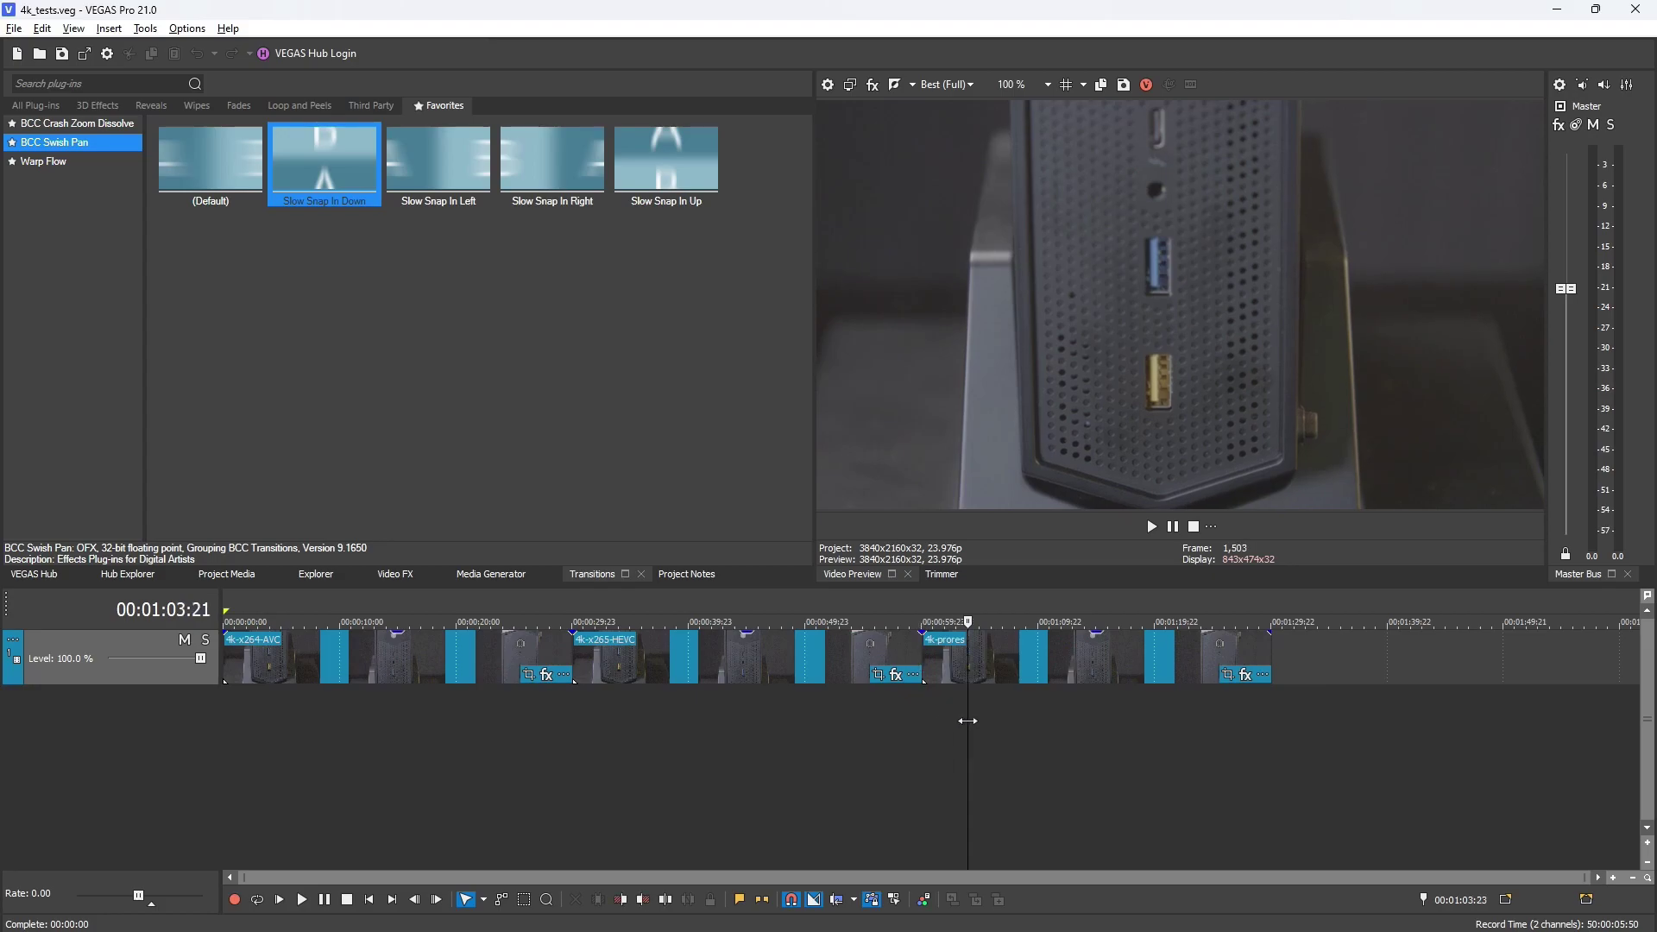
left_click_drag(967, 720, 911, 737)
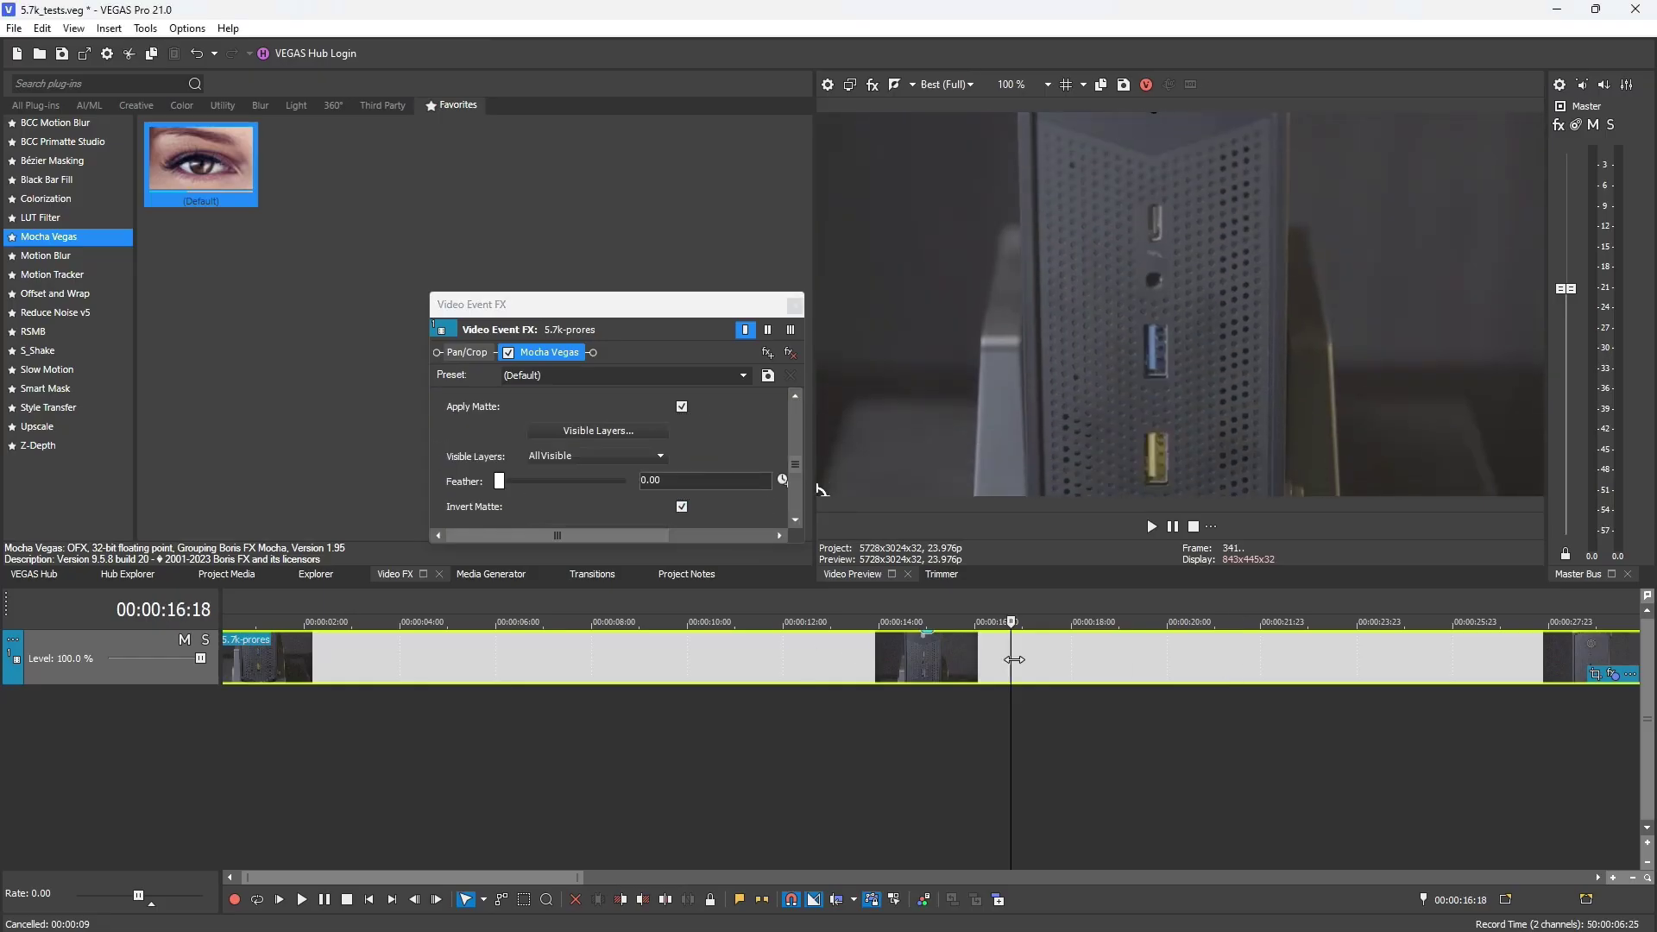
Scrub the Mocha-masked 5.7K clip, close its FX window, and add Reduce Noise v5.
left_click_drag(1013, 659, 816, 663)
left_click_drag(1029, 663, 1143, 664)
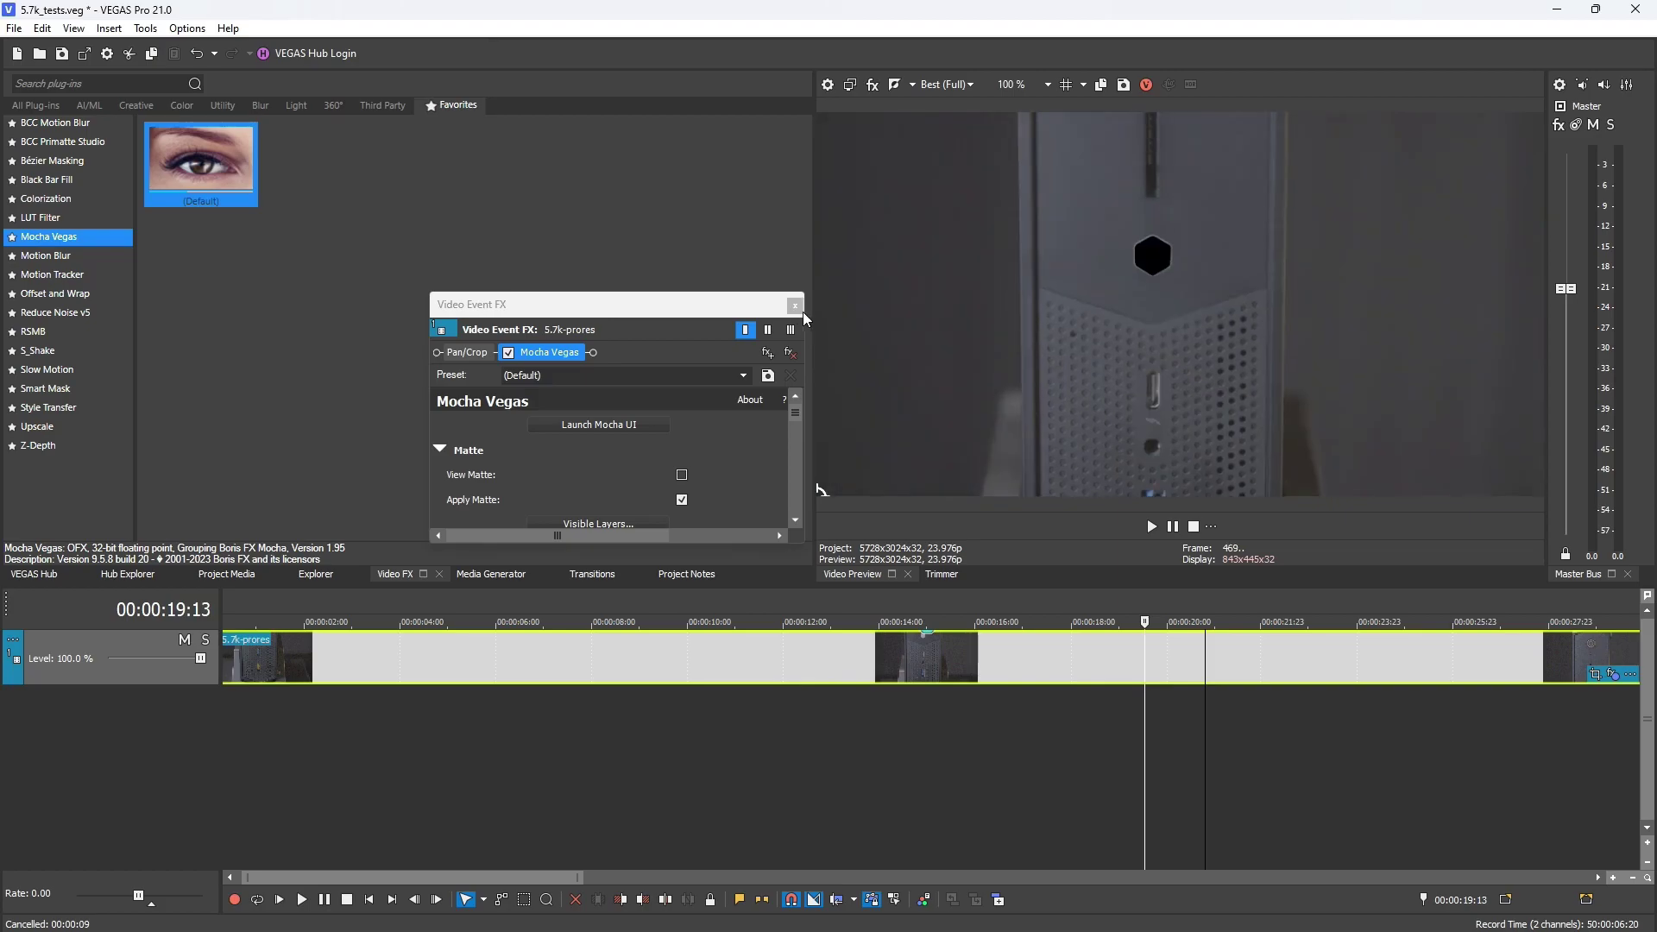
left_click(794, 304)
left_click_drag(1375, 661, 1363, 660)
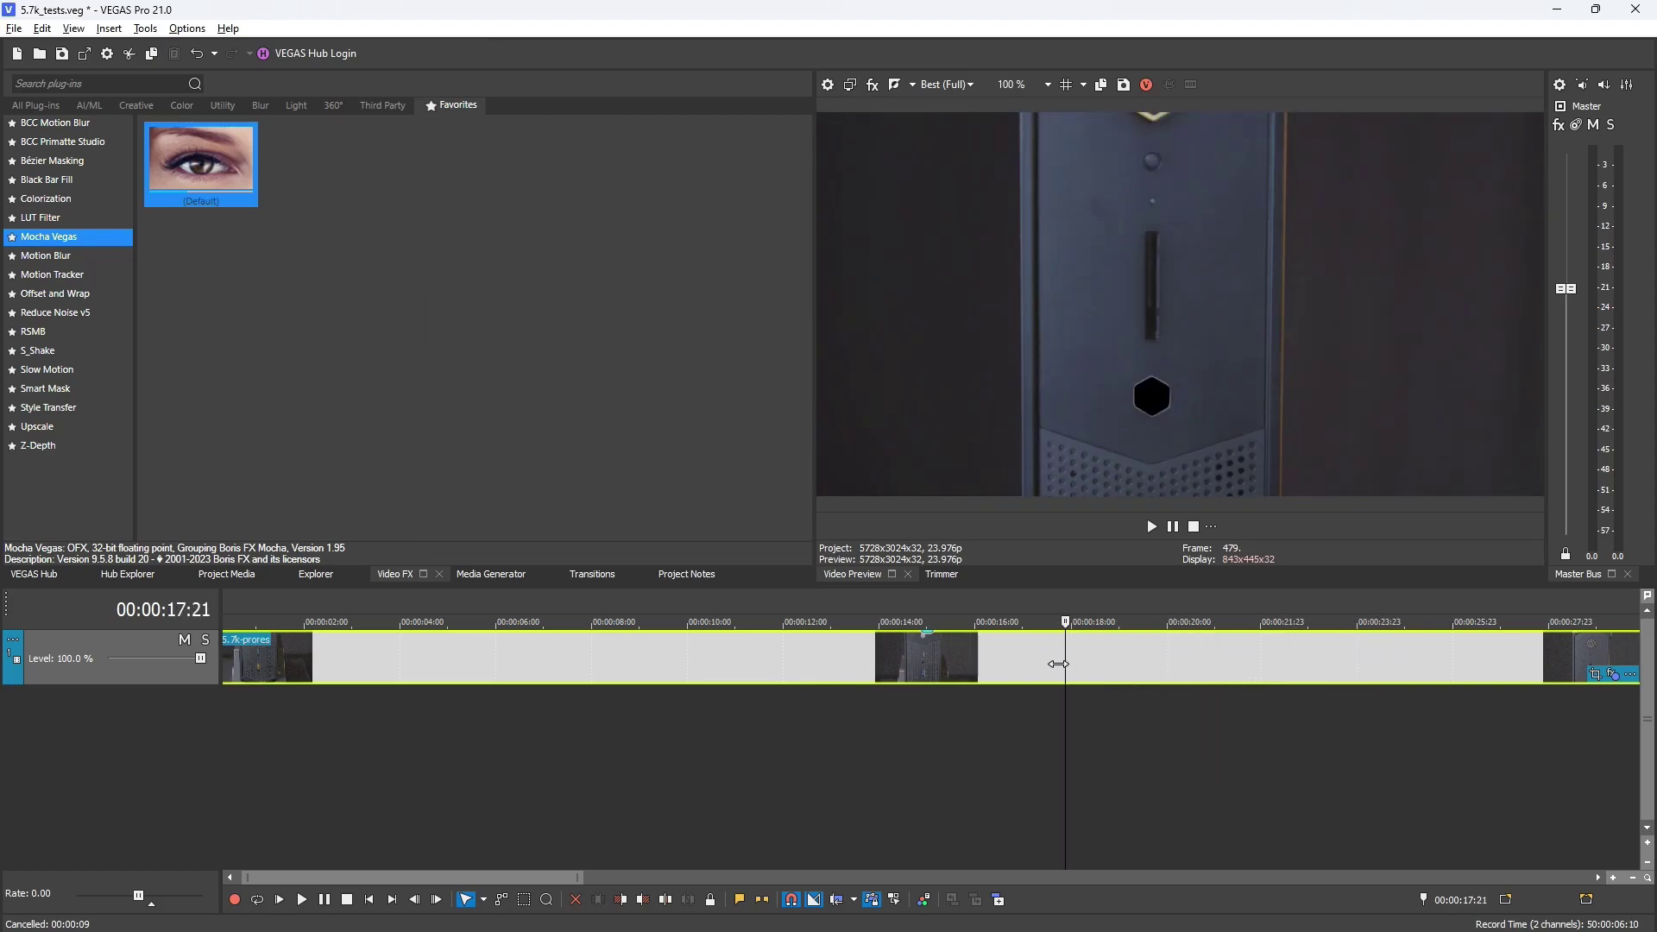
left_click_drag(1058, 663, 890, 663)
left_click_drag(760, 654, 709, 652)
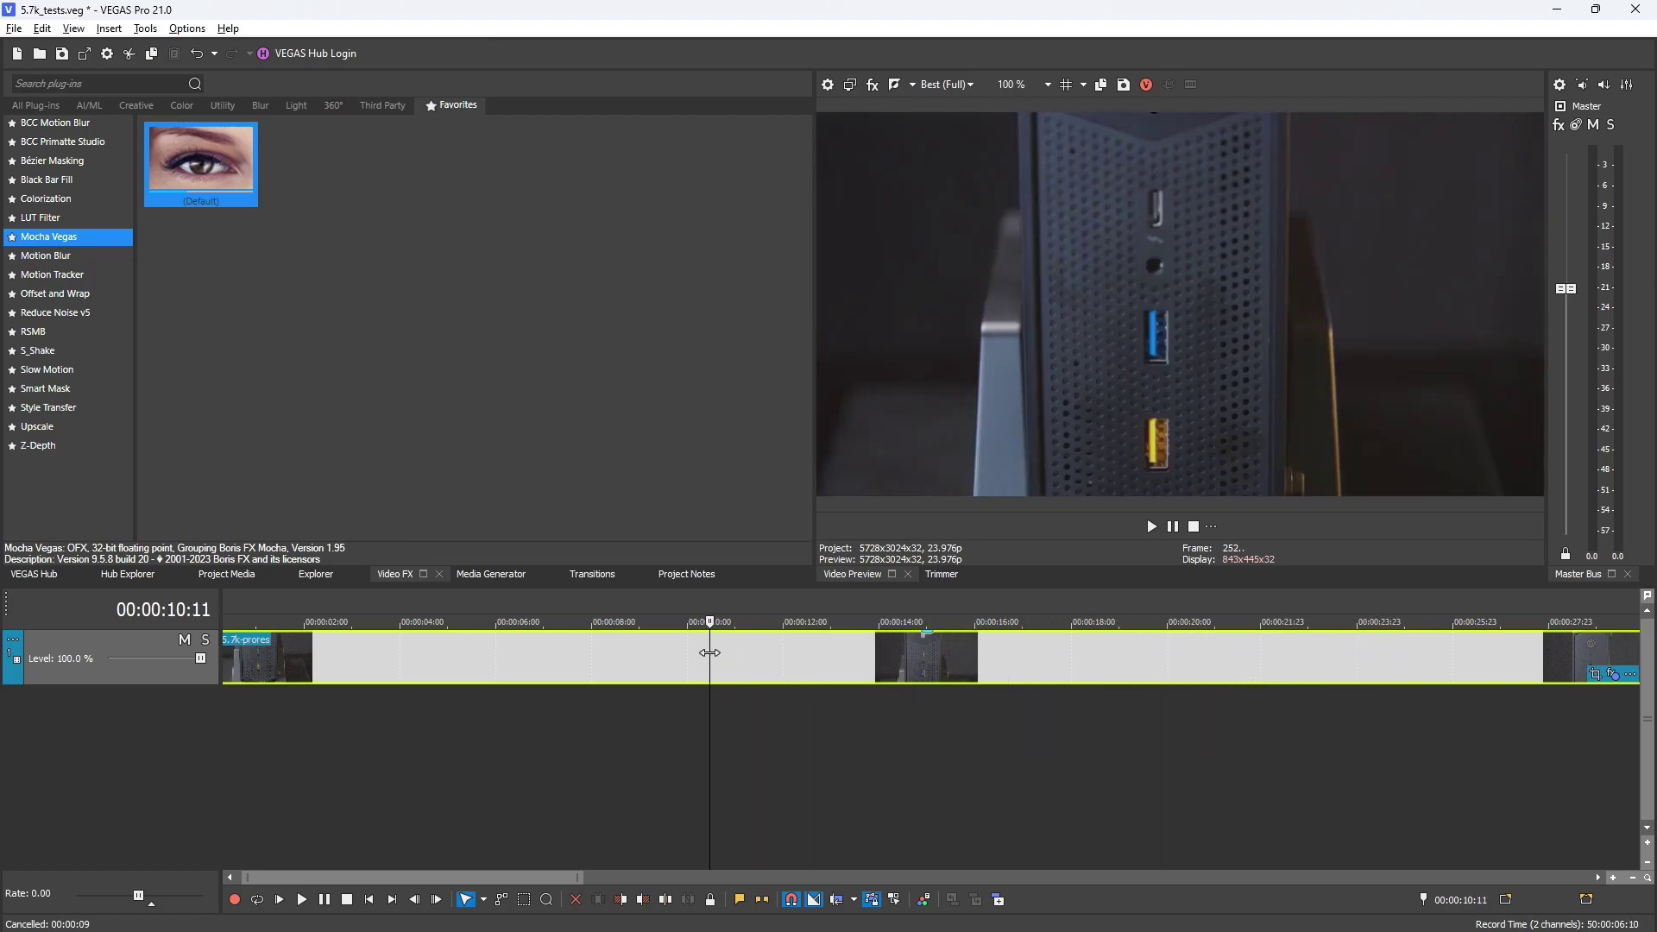
left_click_drag(52, 312, 707, 655)
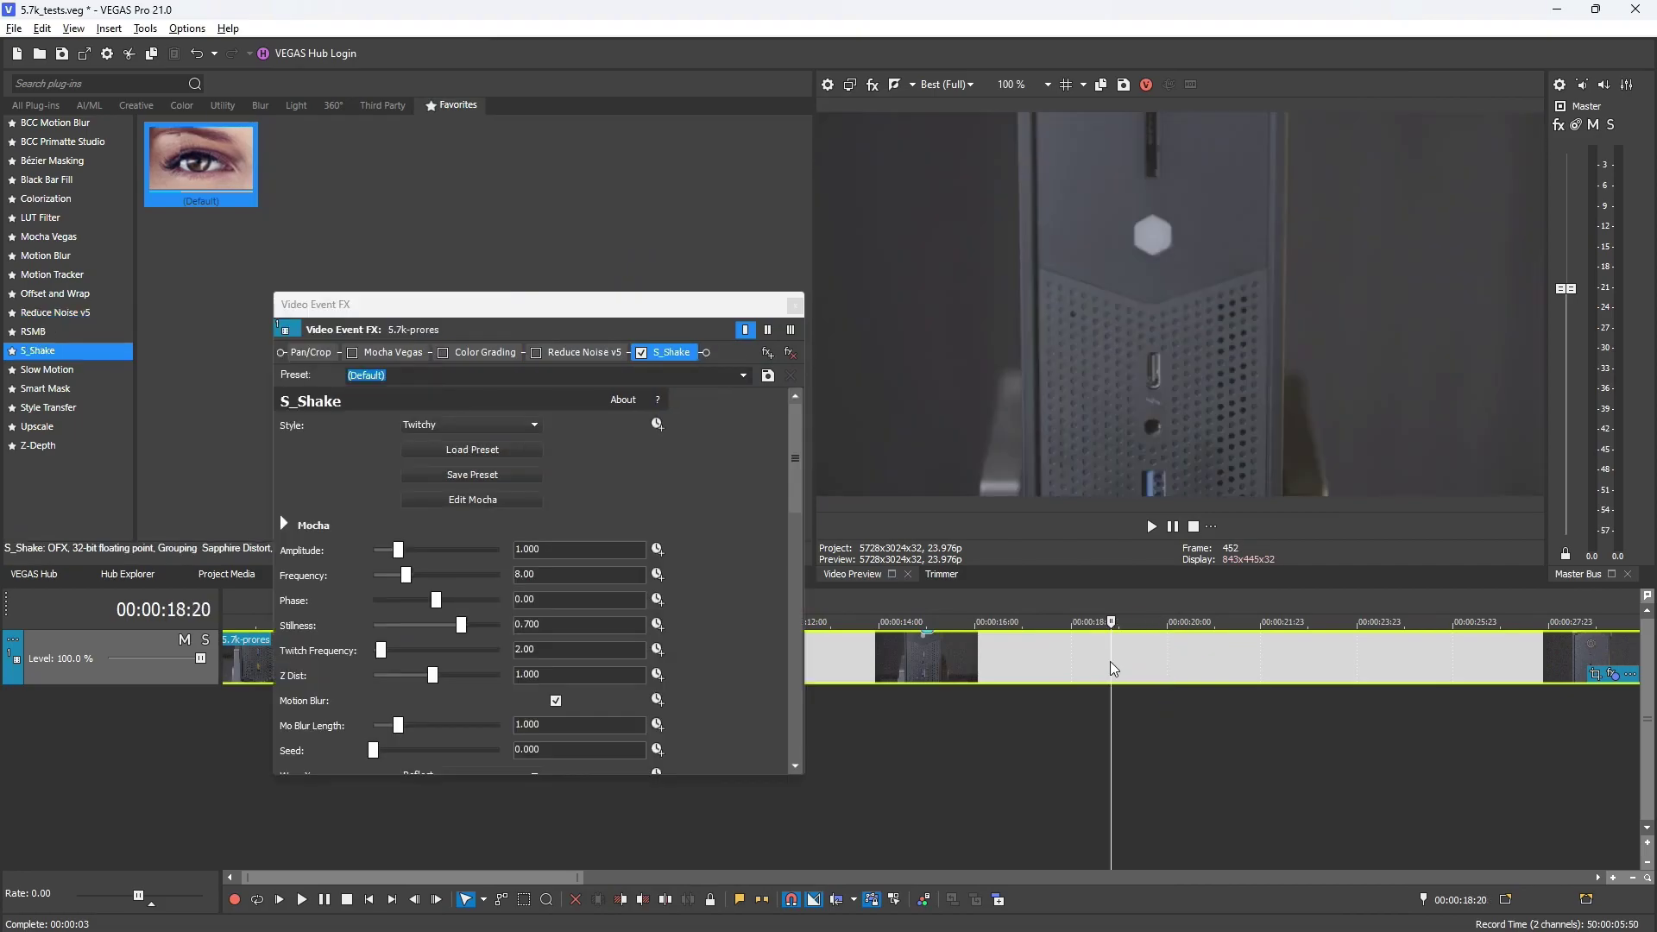
Preview the stacked effects, then overlap the clip piece at 00:00:15:01 to form a transition.
key("space")
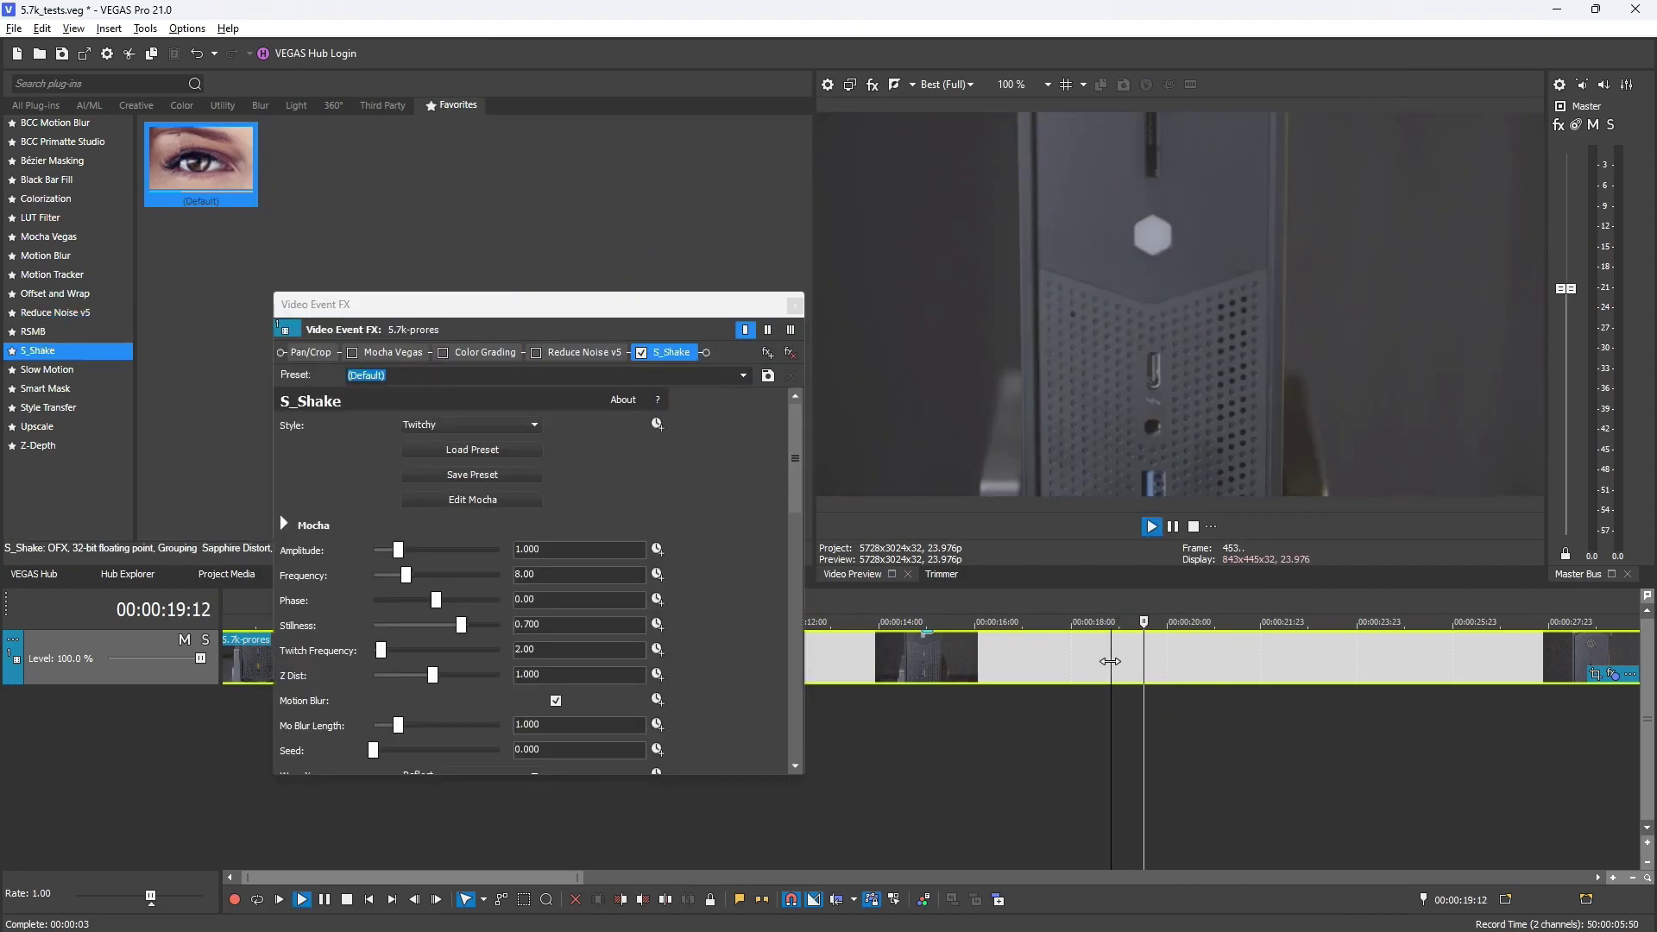
key("space")
key("space")
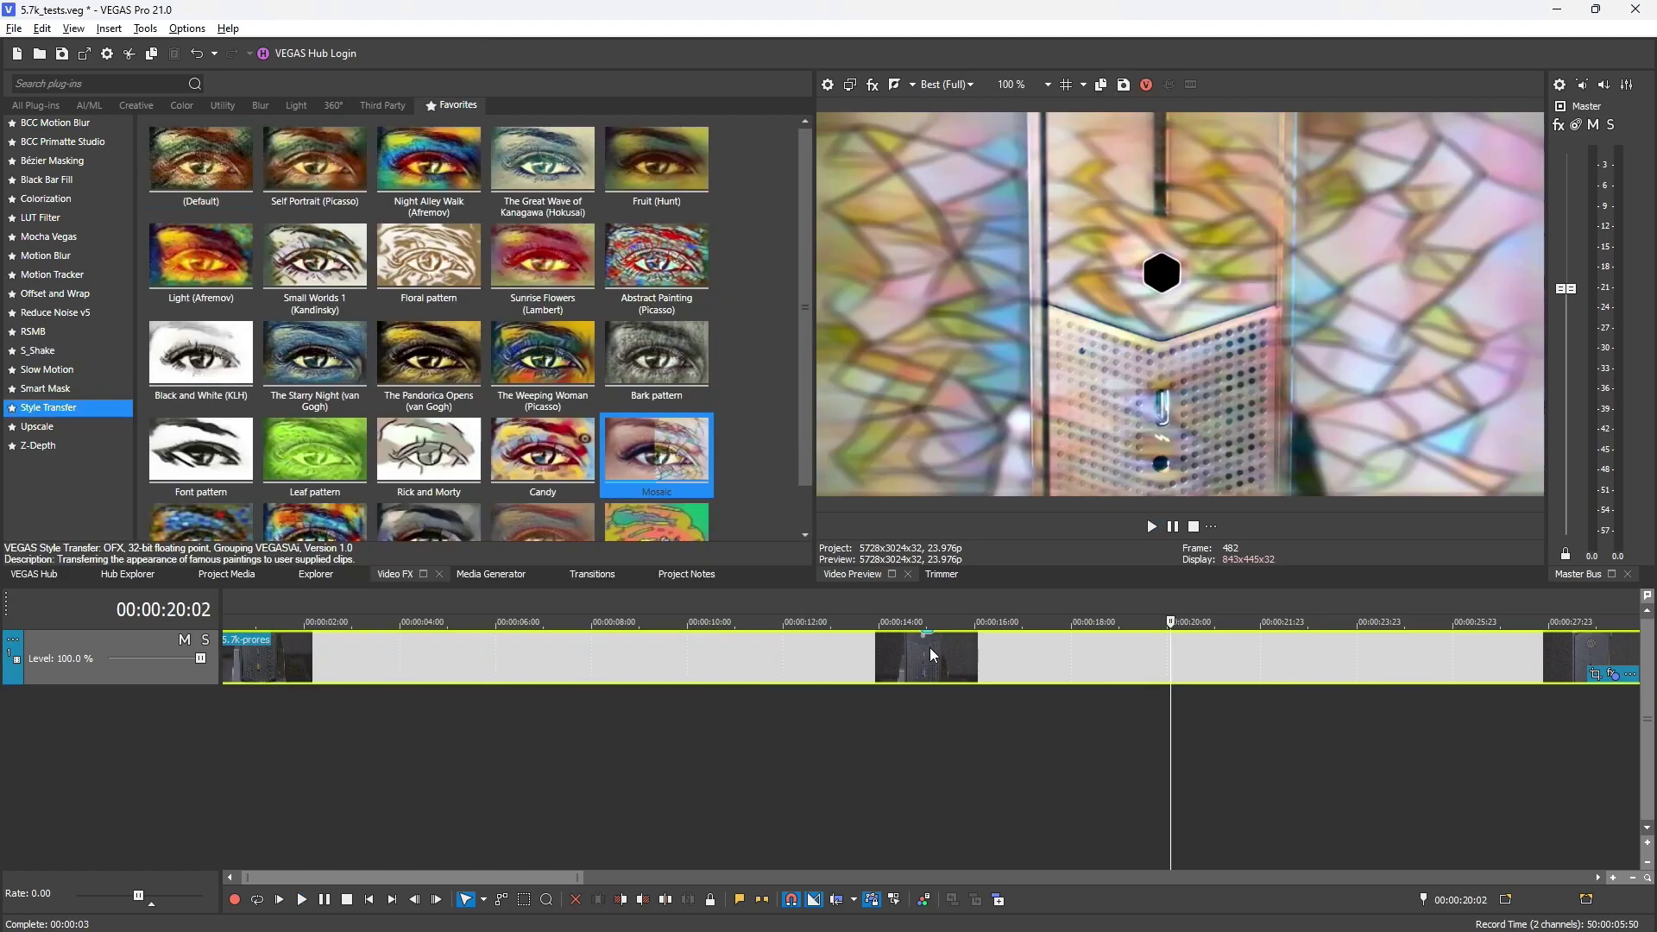
left_click(929, 647)
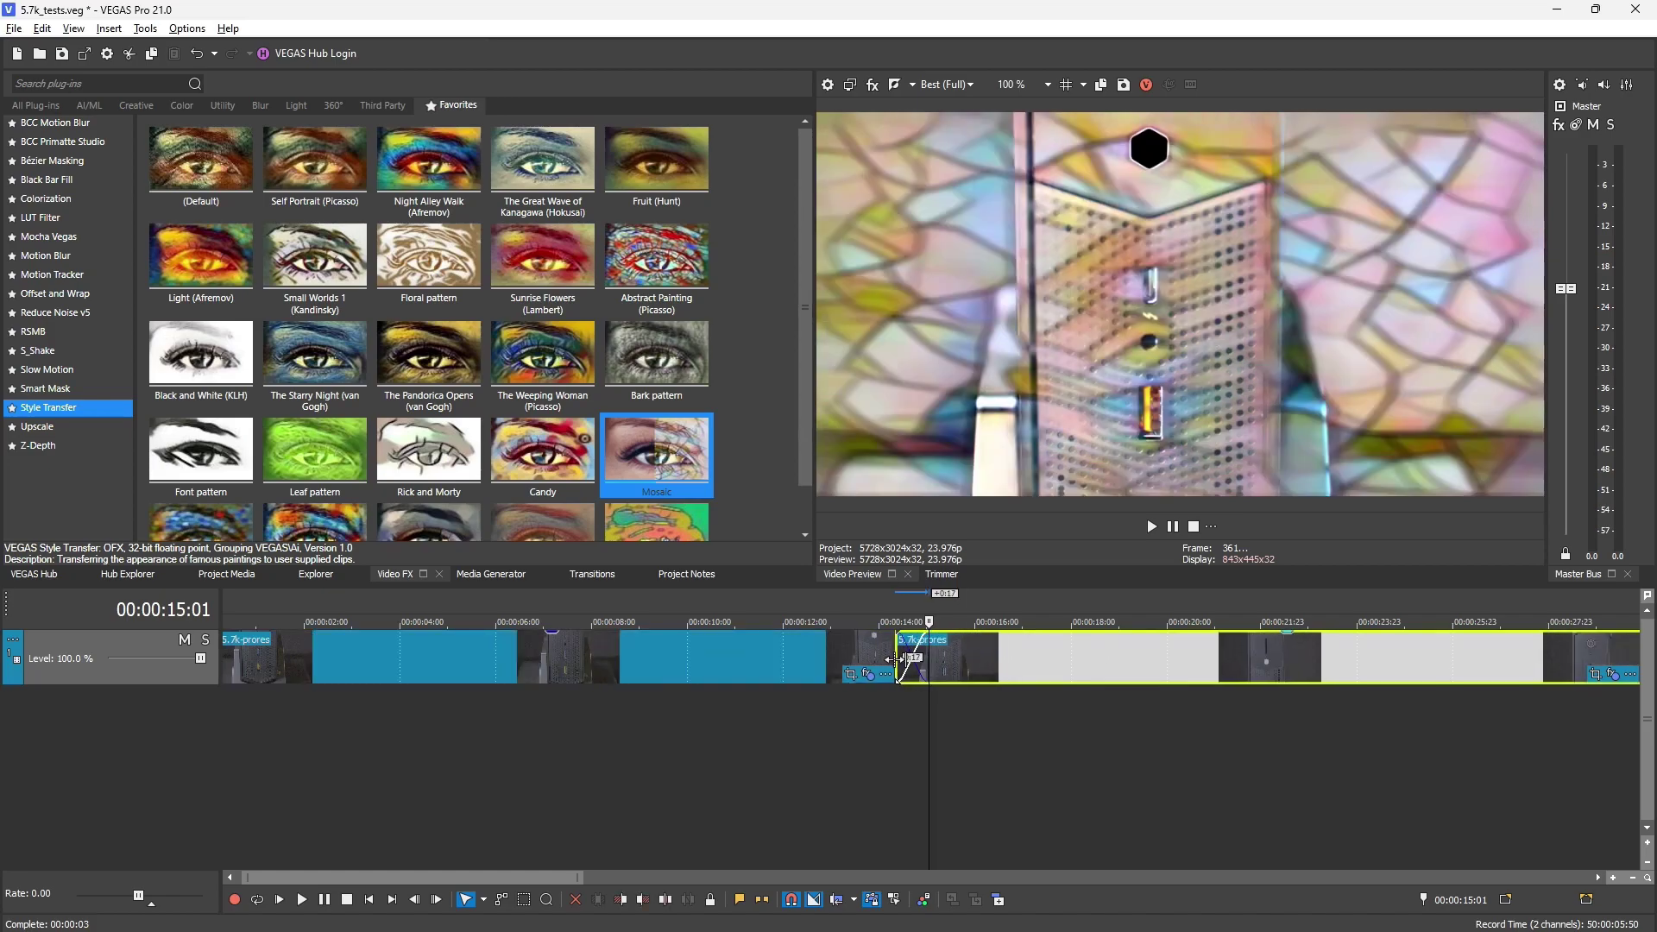
left_click_drag(891, 659, 877, 657)
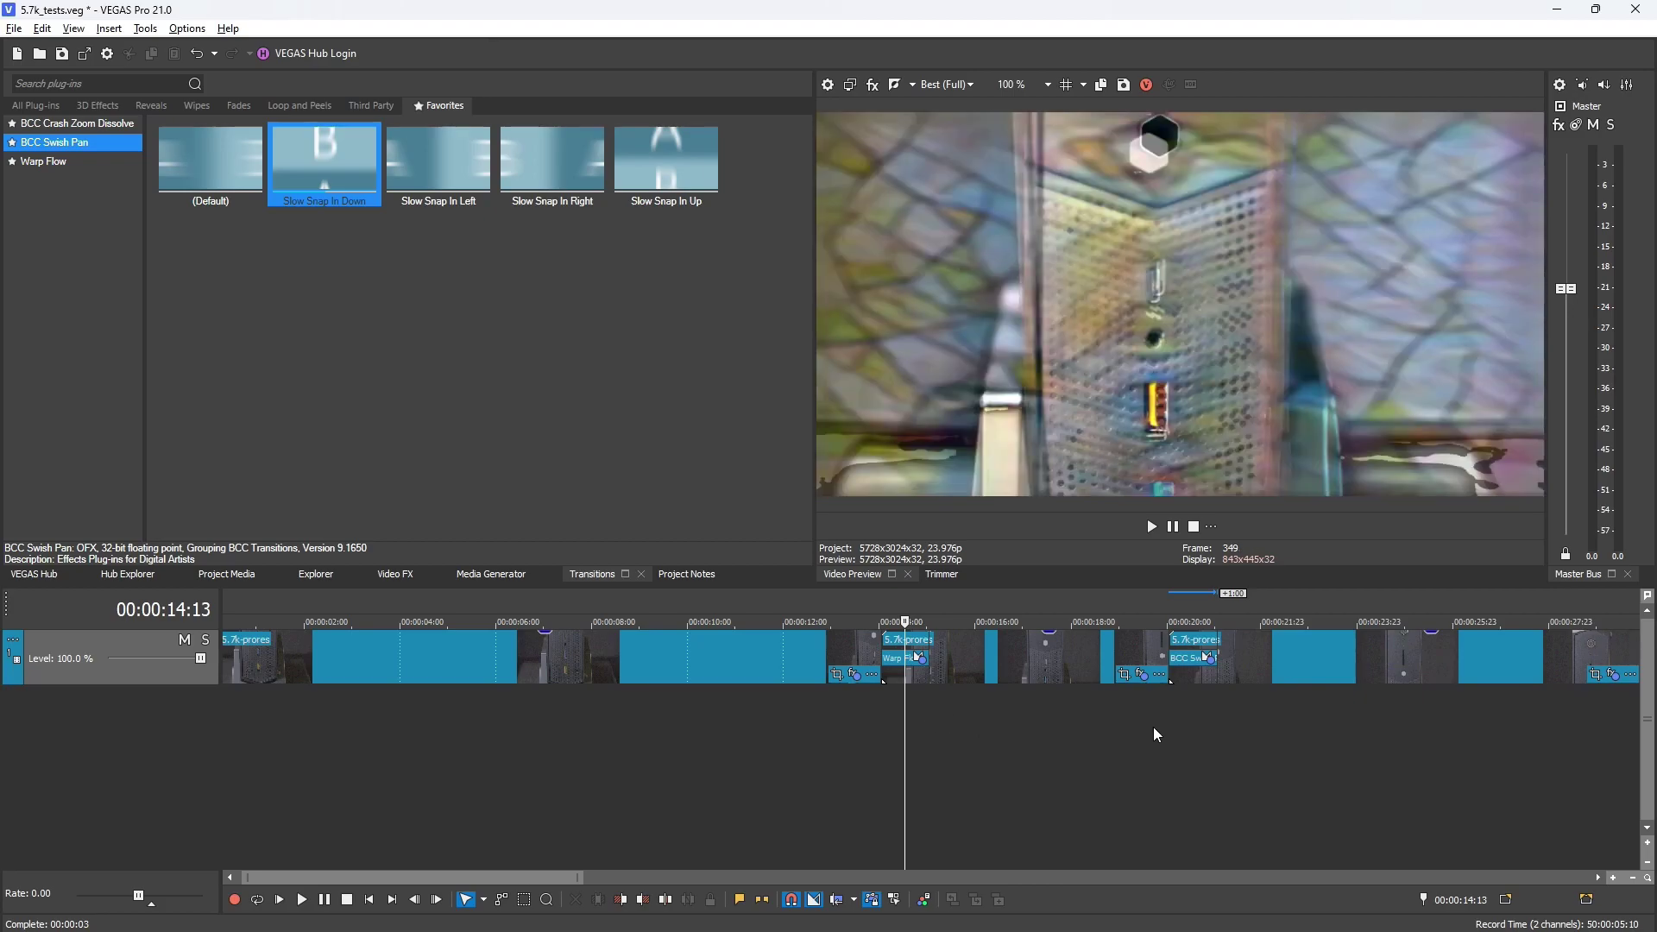
Move playback toward the project's end and scrub through the 4K project with its effects.
left_click(1193, 695)
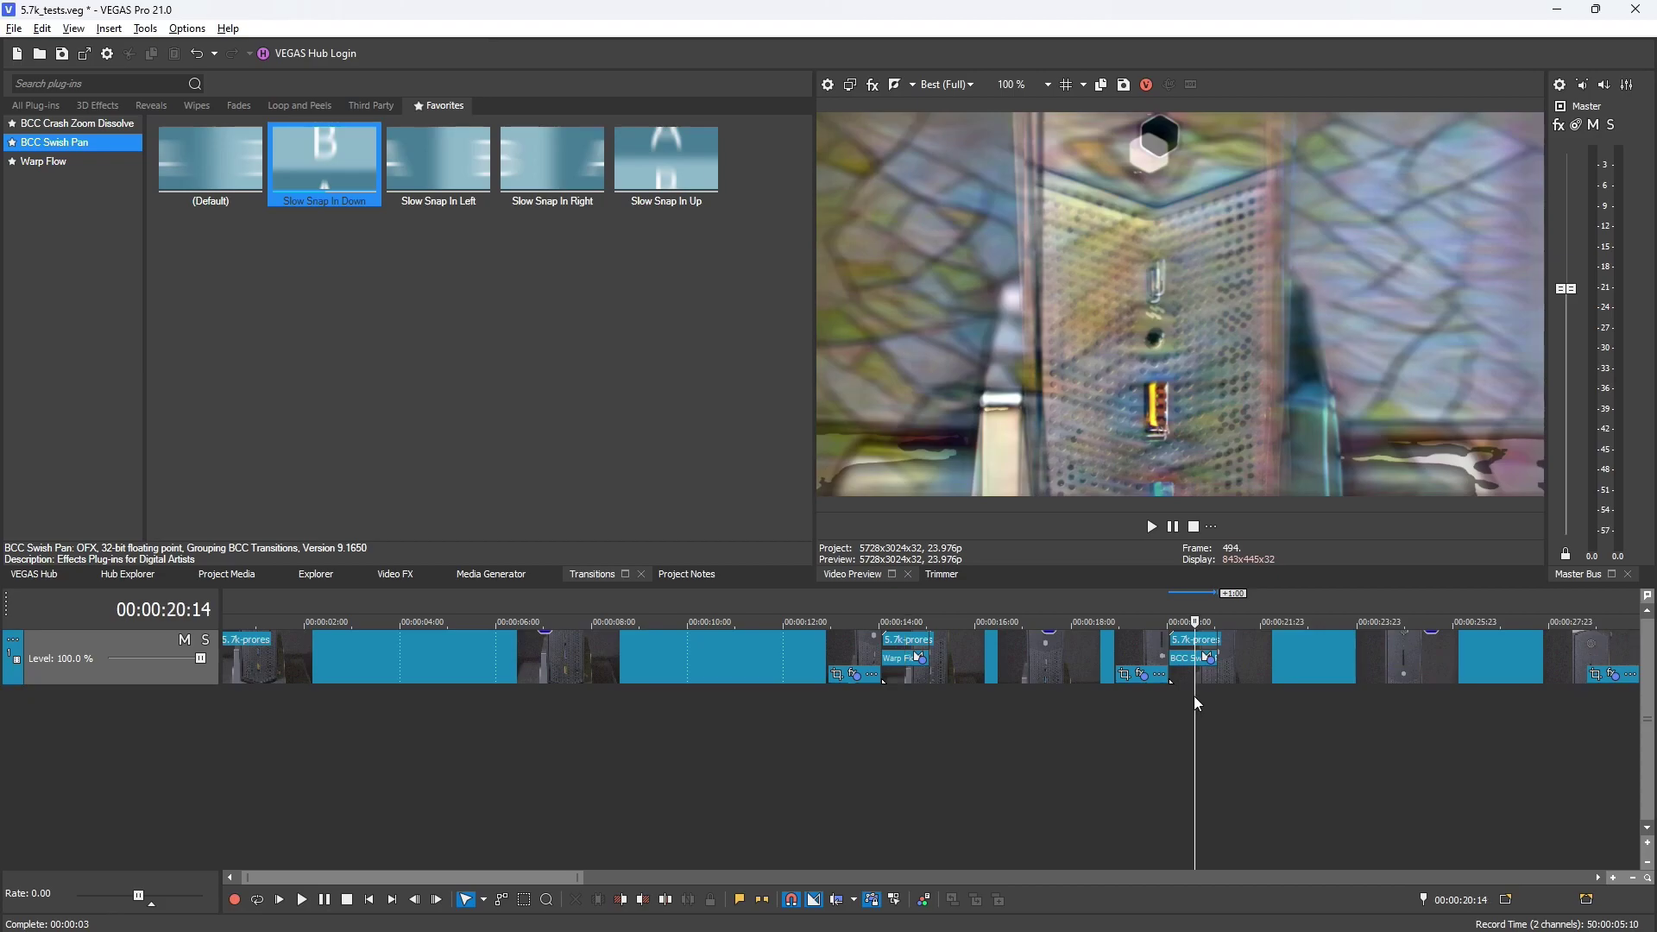
scroll(1193, 695, "down", 5)
left_click_drag(528, 710, 571, 716)
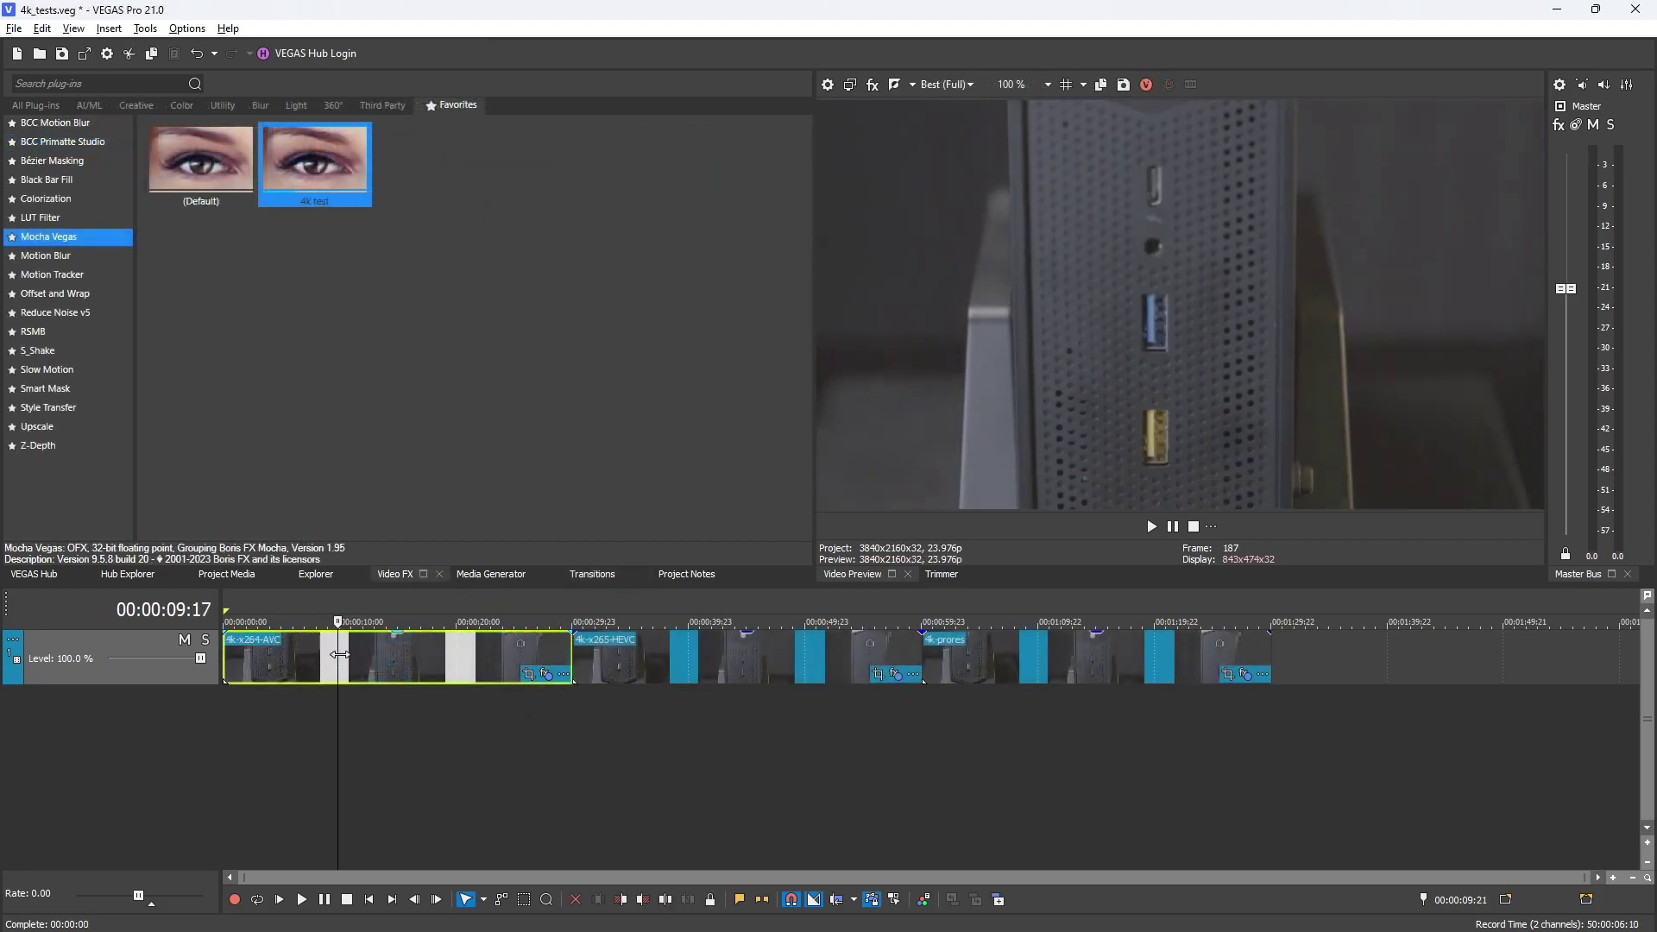
left_click_drag(336, 656, 990, 660)
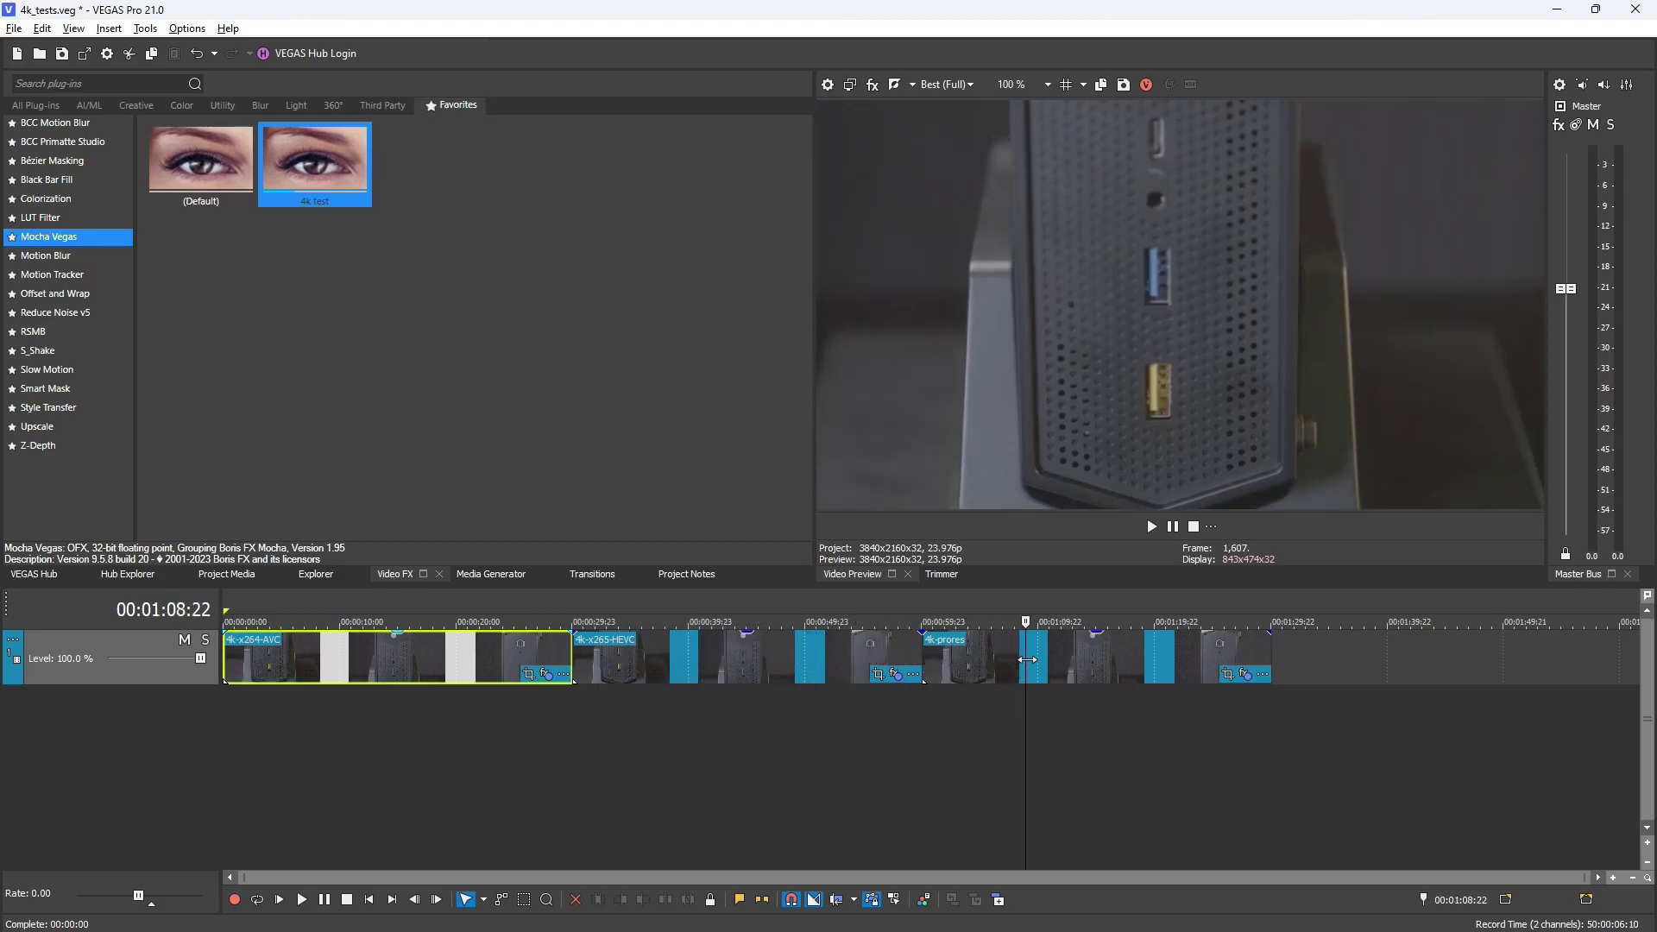
Scrub forward through the 4k-prores section, then back across the first 4K clip.
left_click_drag(1091, 659, 1167, 659)
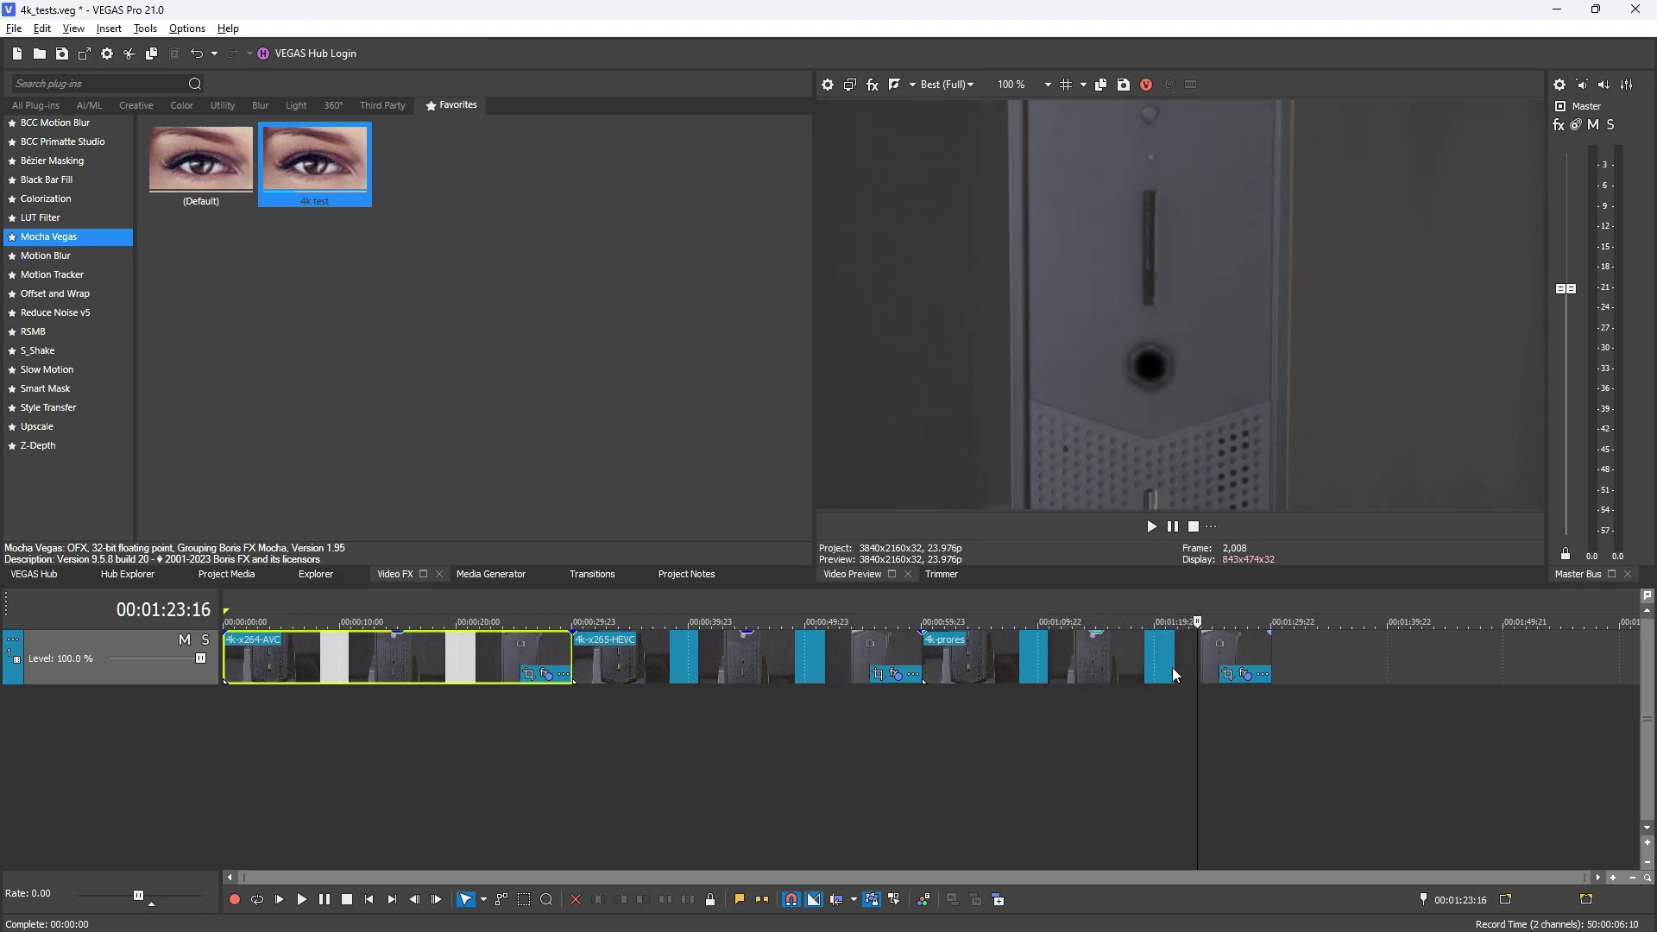
left_click(420, 663)
left_click_drag(380, 656, 1139, 670)
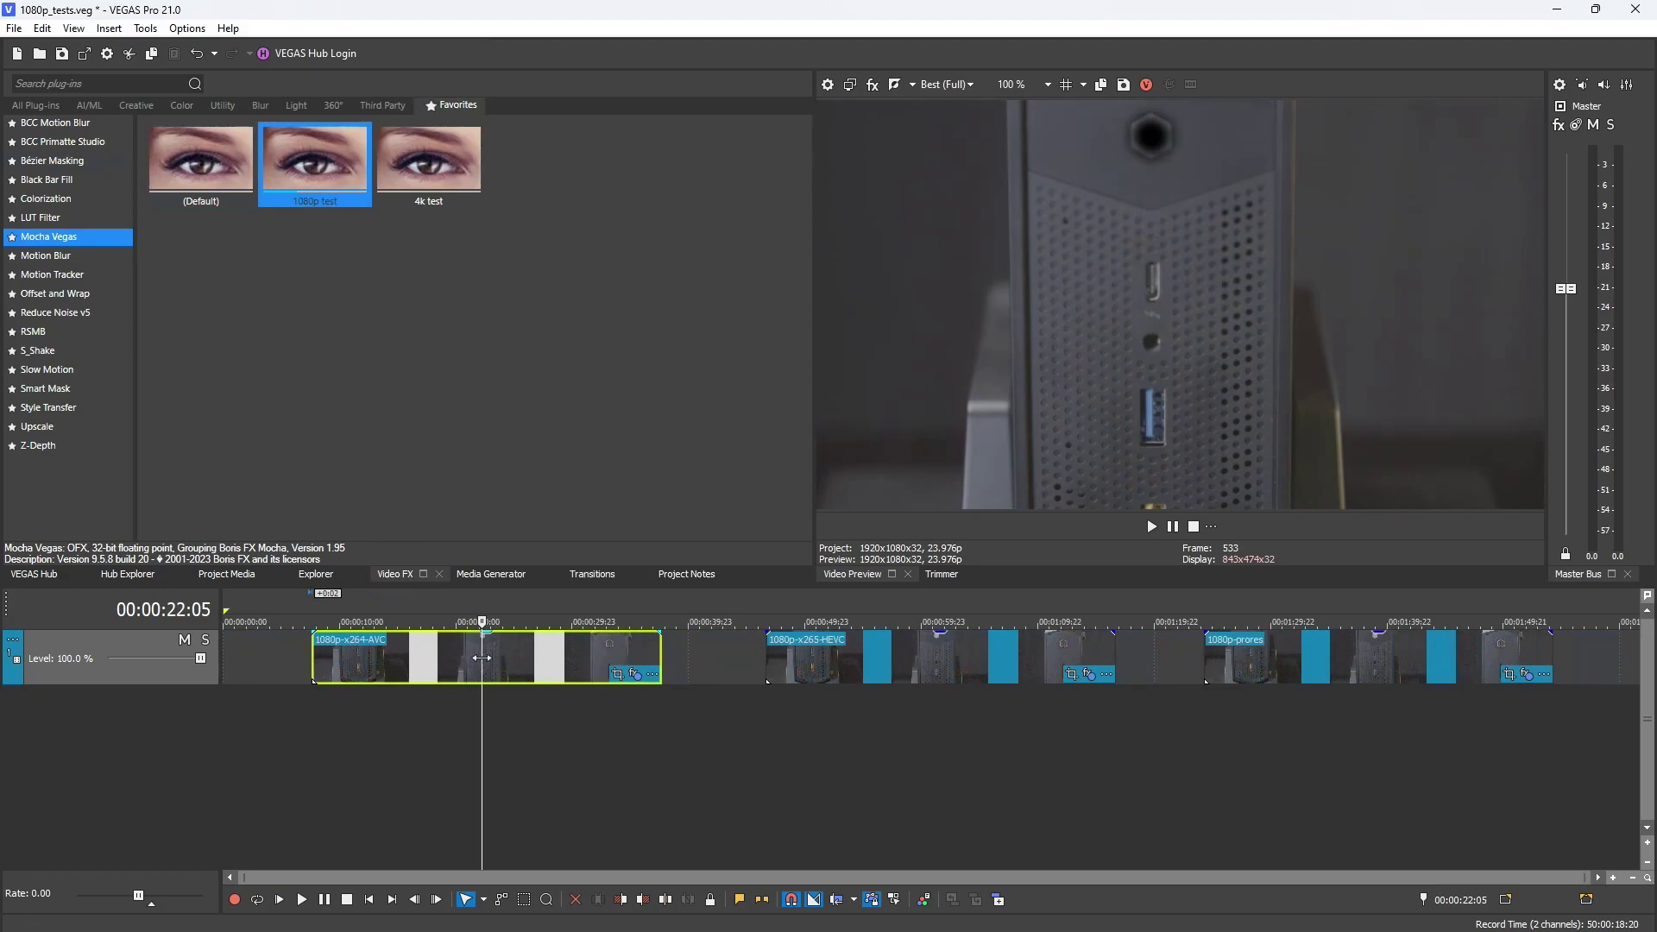
Scrub through the 1080p AVC, x265-HEVC and ProRes clips on the timeline.
mouse_move(481, 657)
left_mouse_down()
mouse_move(365, 660)
mouse_move(586, 669)
mouse_move(455, 669)
left_mouse_up()
left_click(901, 669)
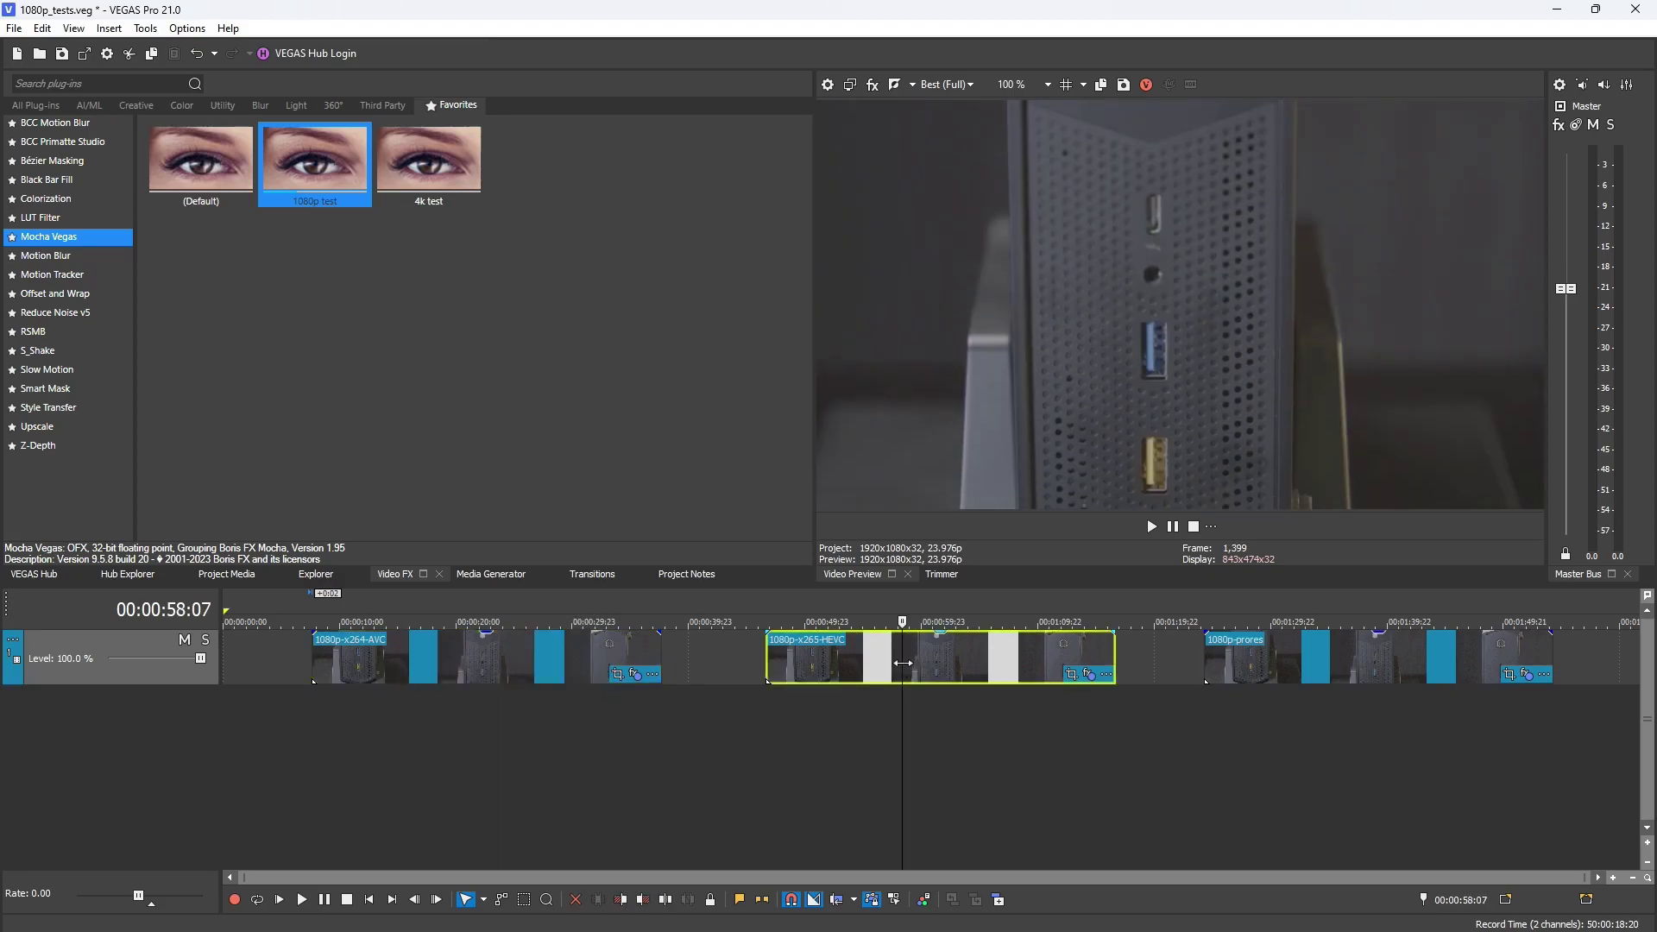
left_click_drag(856, 669, 972, 669)
left_click(1330, 659)
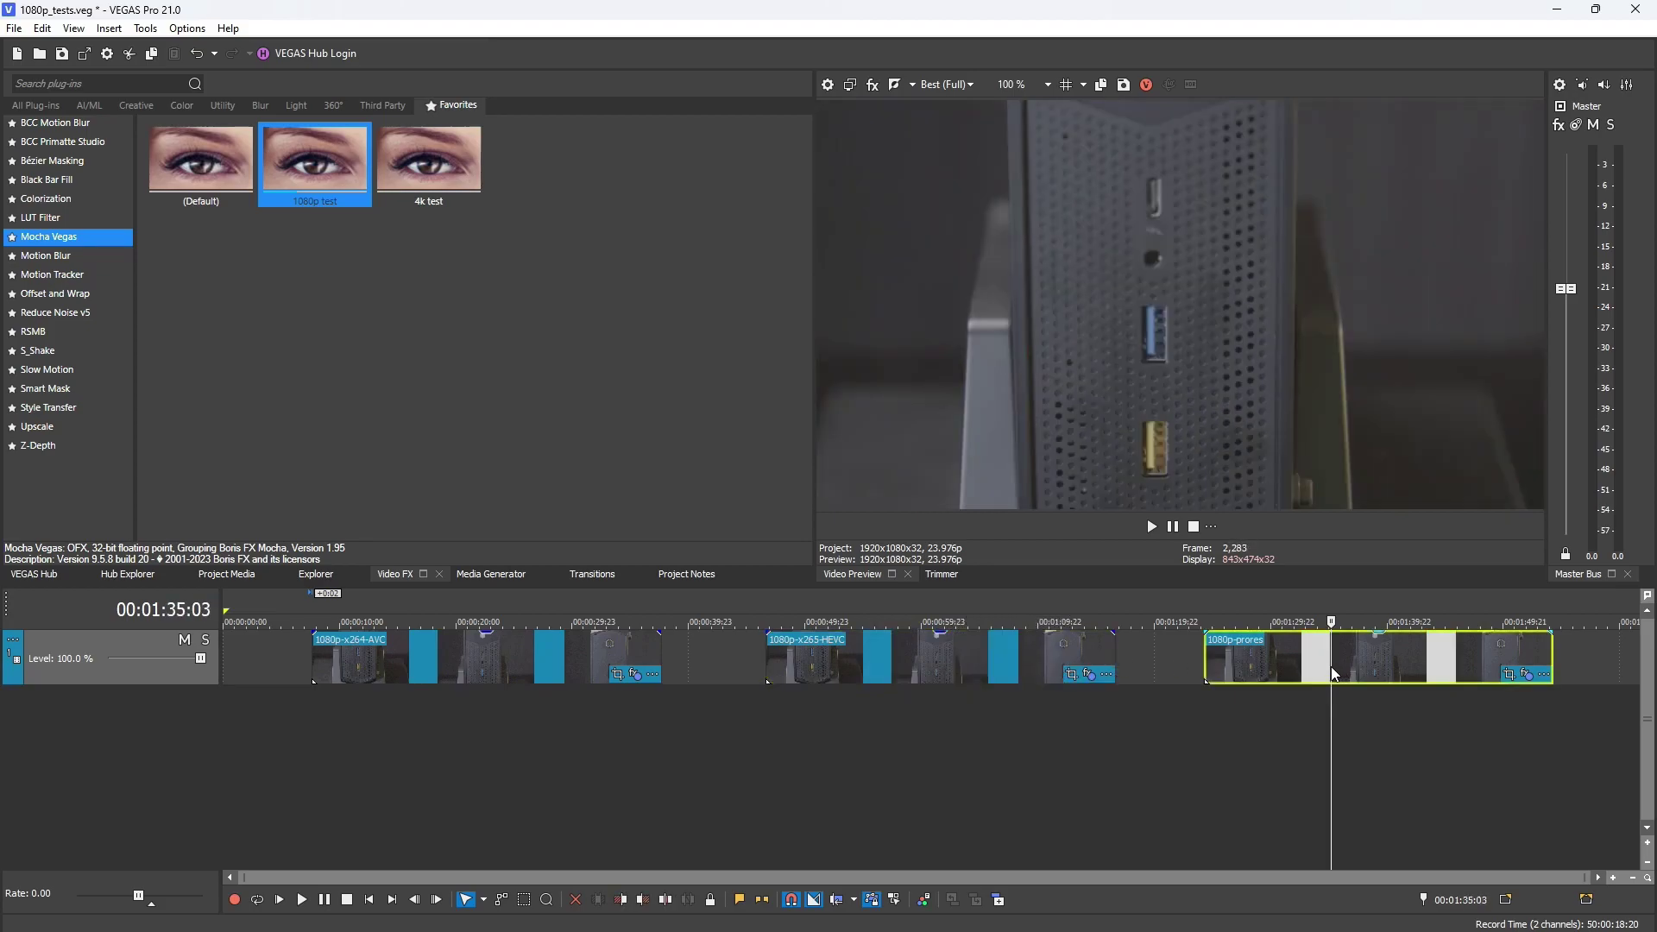
left_click_drag(1330, 663, 1490, 664)
Apply the S_Shake favorite effect to the 1080p AVC clip.
left_click(937, 664)
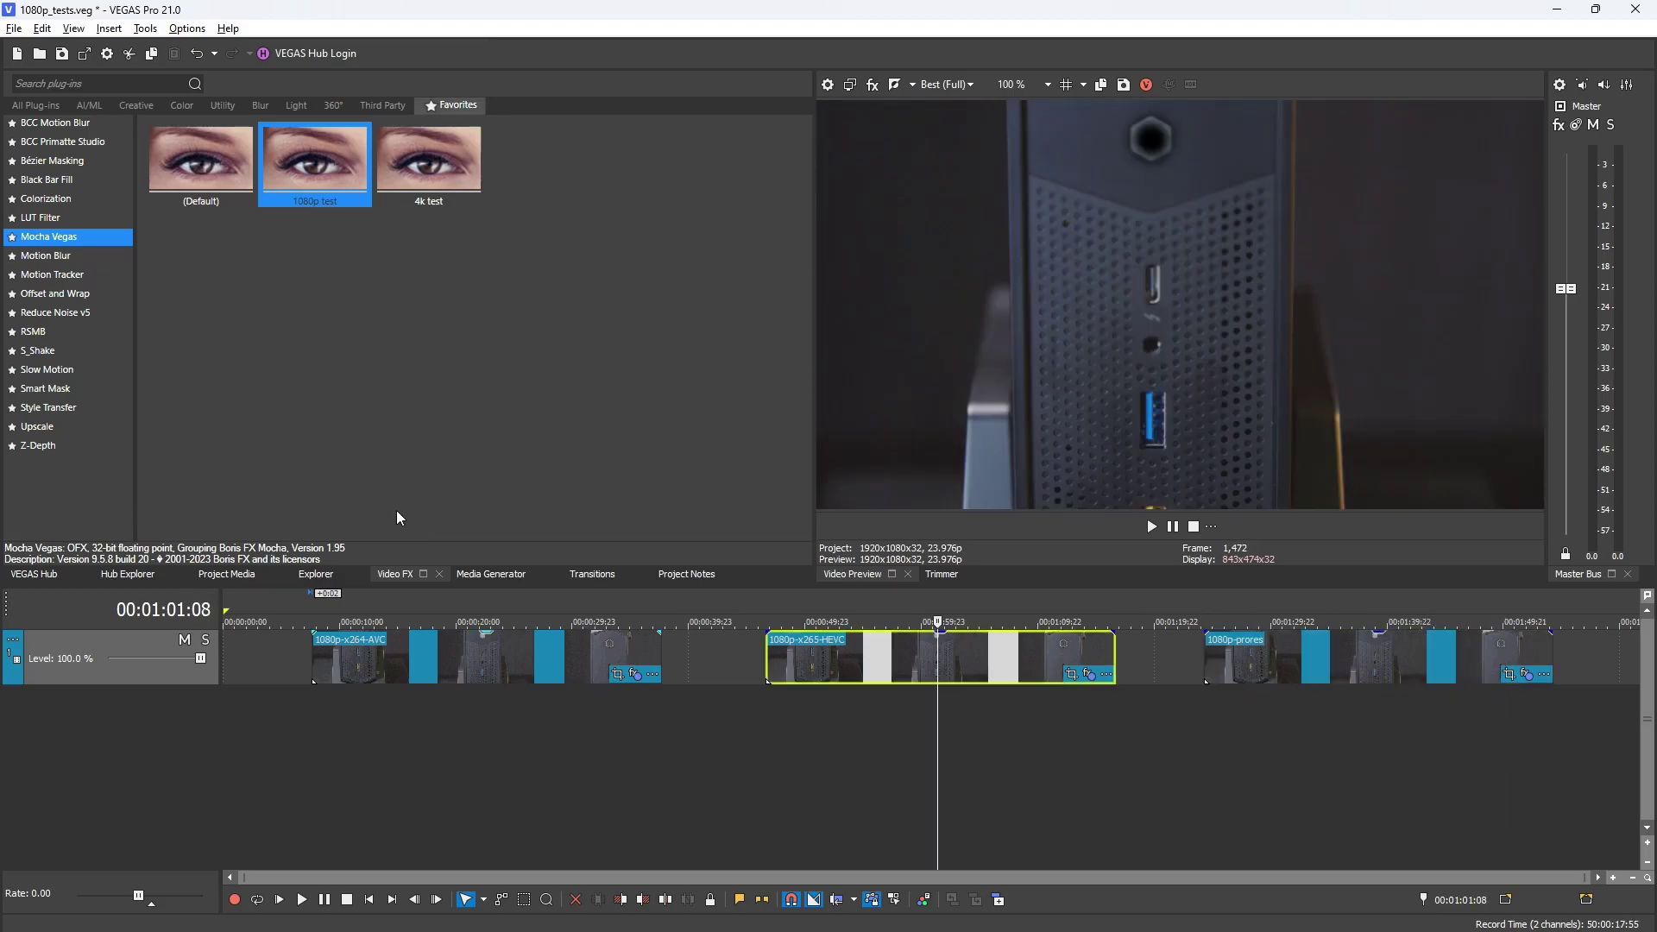
left_click(41, 352)
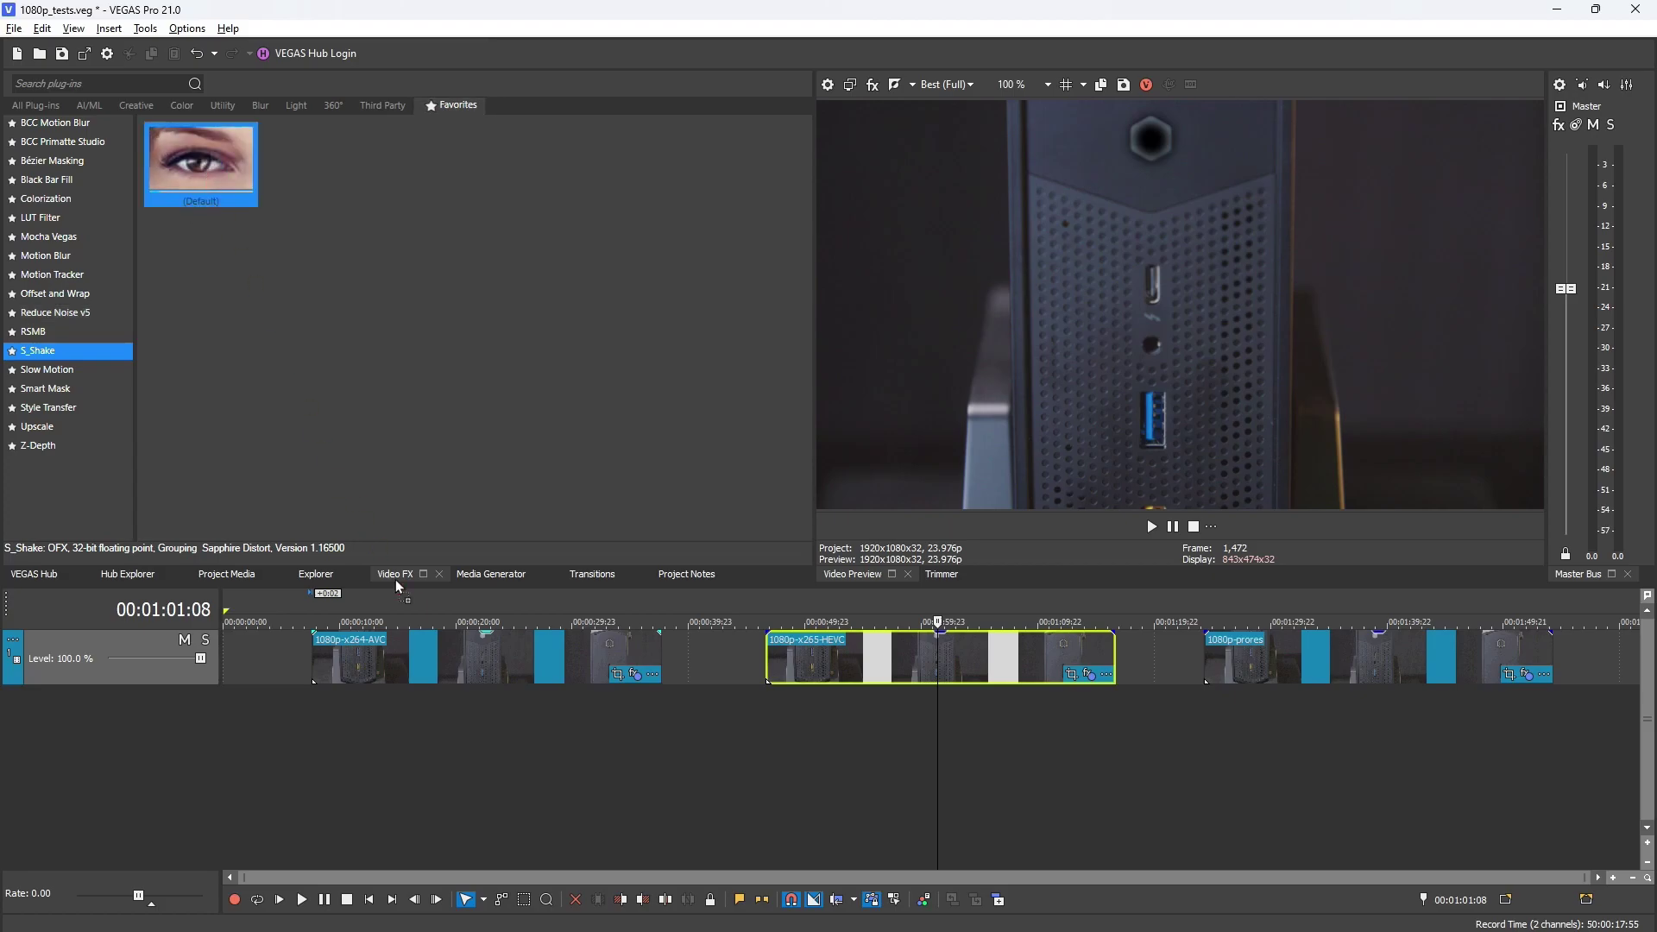
left_click_drag(466, 665, 466, 665)
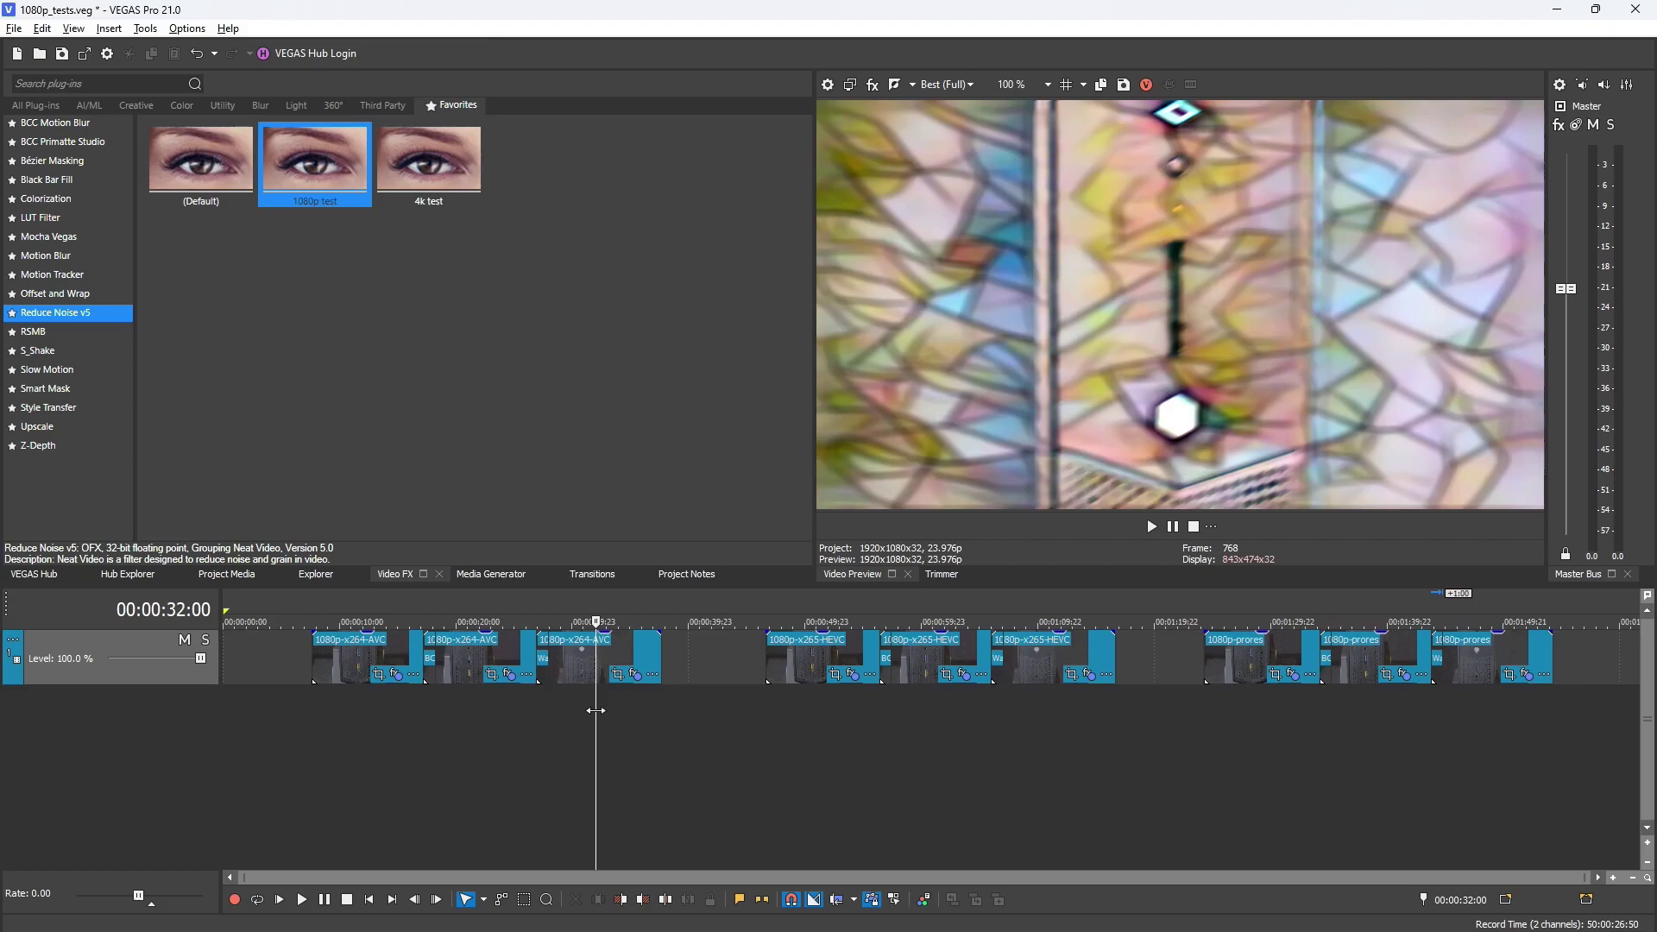
left_click(814, 705)
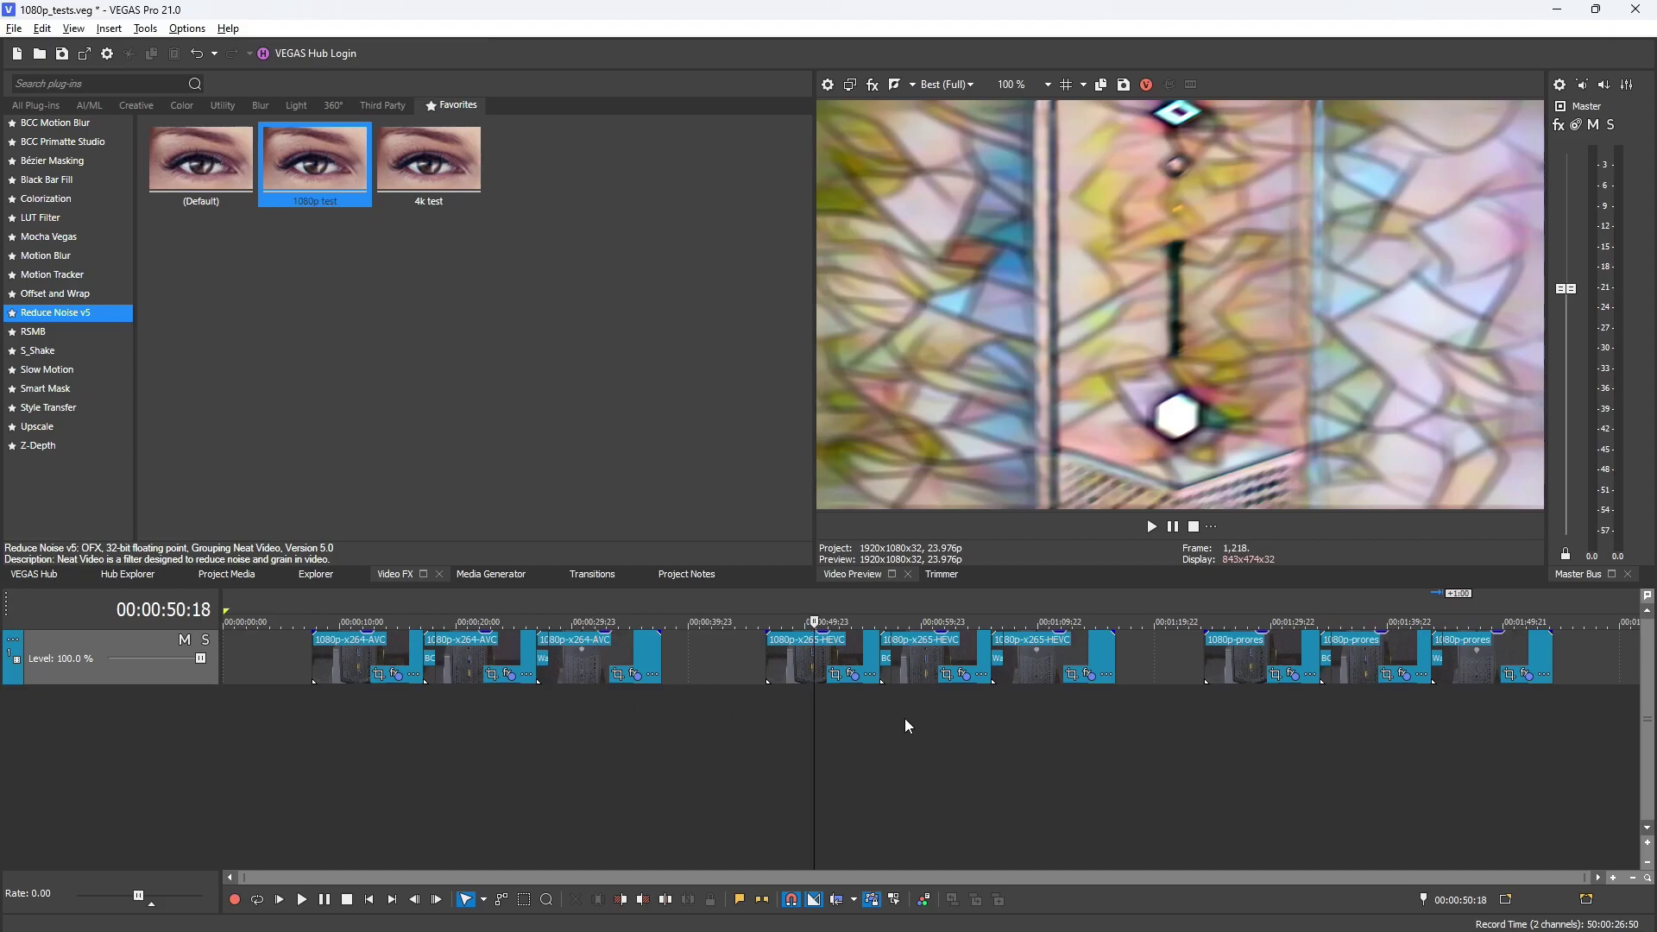
left_click(929, 702)
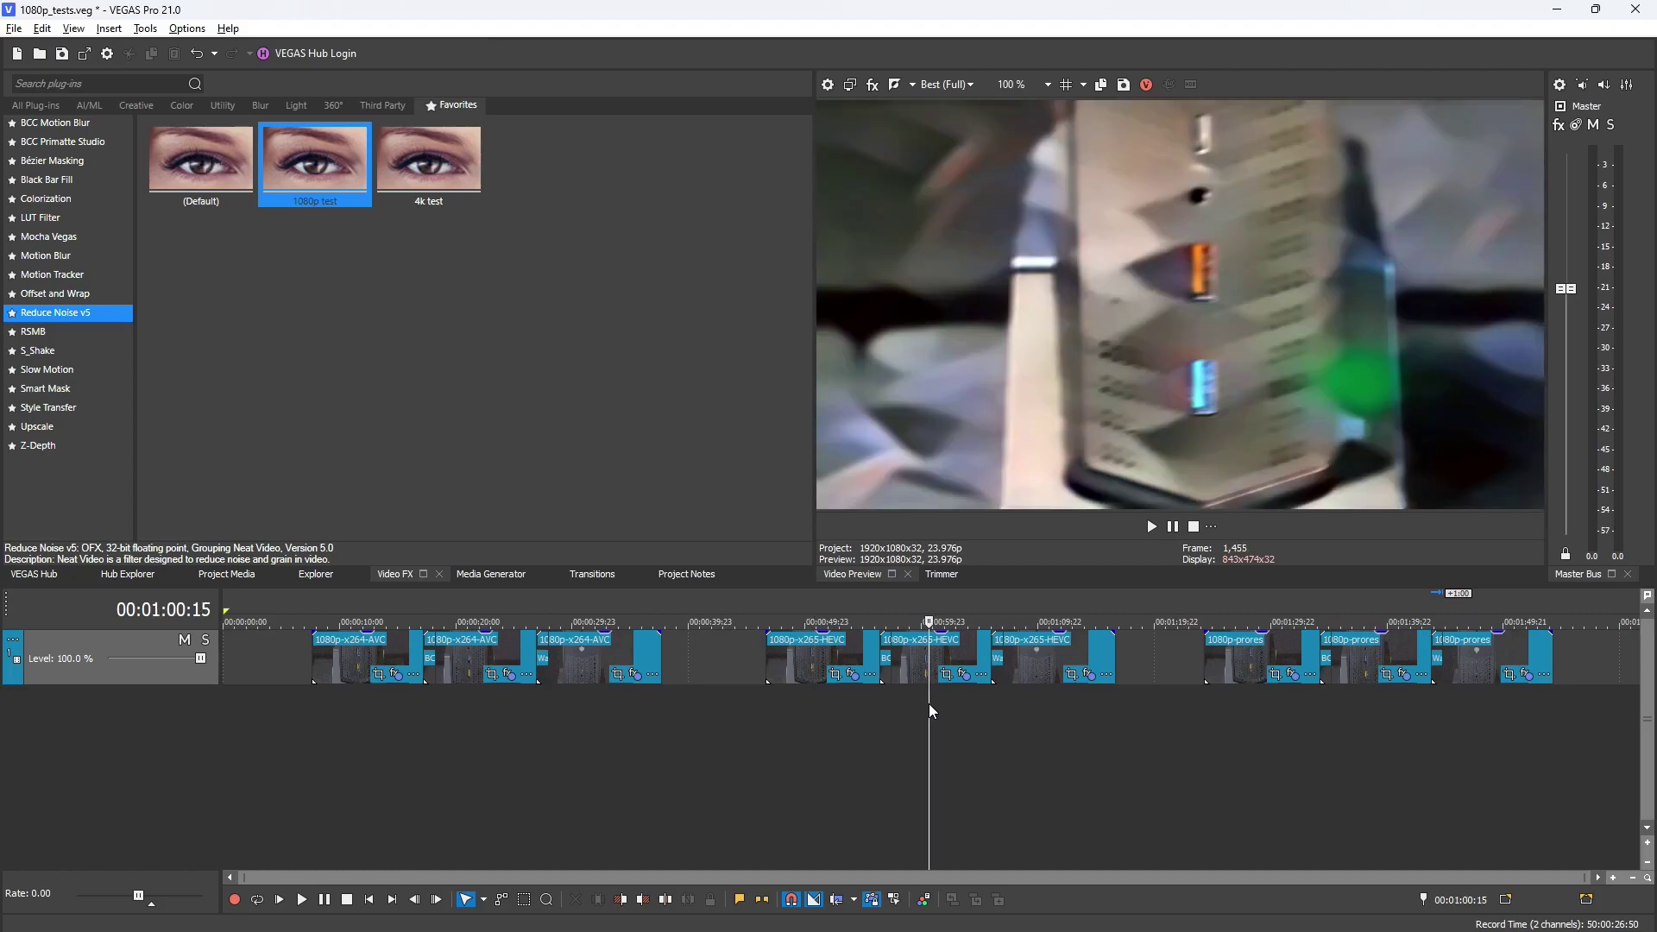